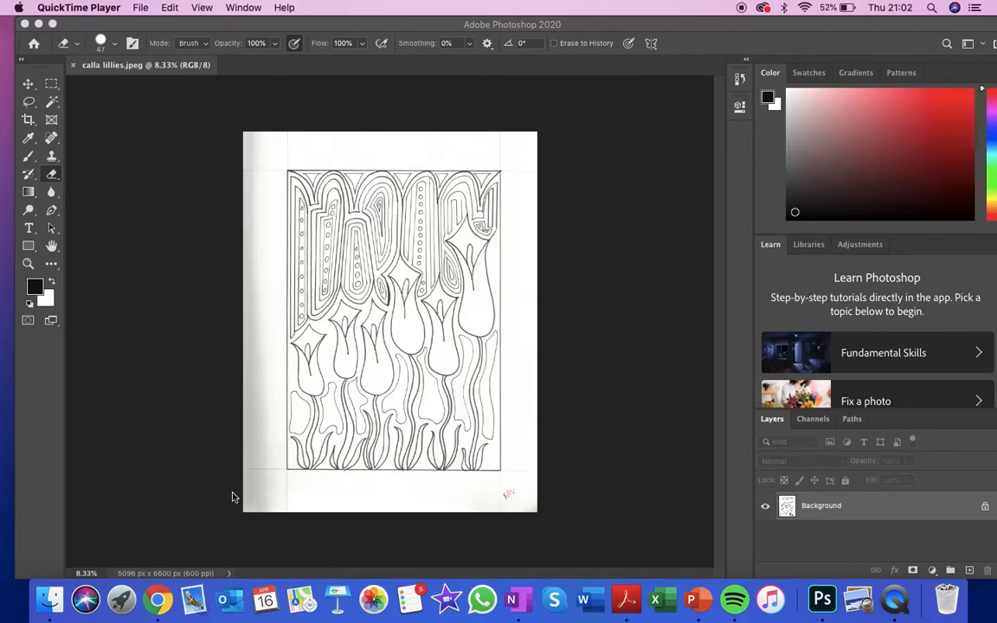
- Crop the scanned drawing to a 4:5 (8:10) ratio, trimming the outer paper margins around the frame
{"action": "left_click", "coordinate": [30, 124]}
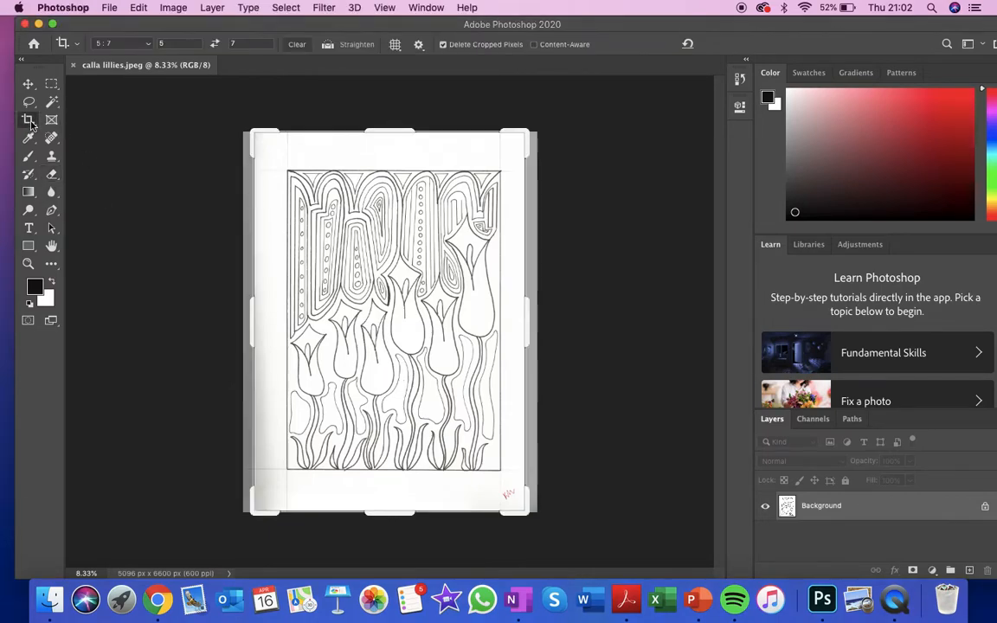
{"action": "left_click", "coordinate": [138, 43]}
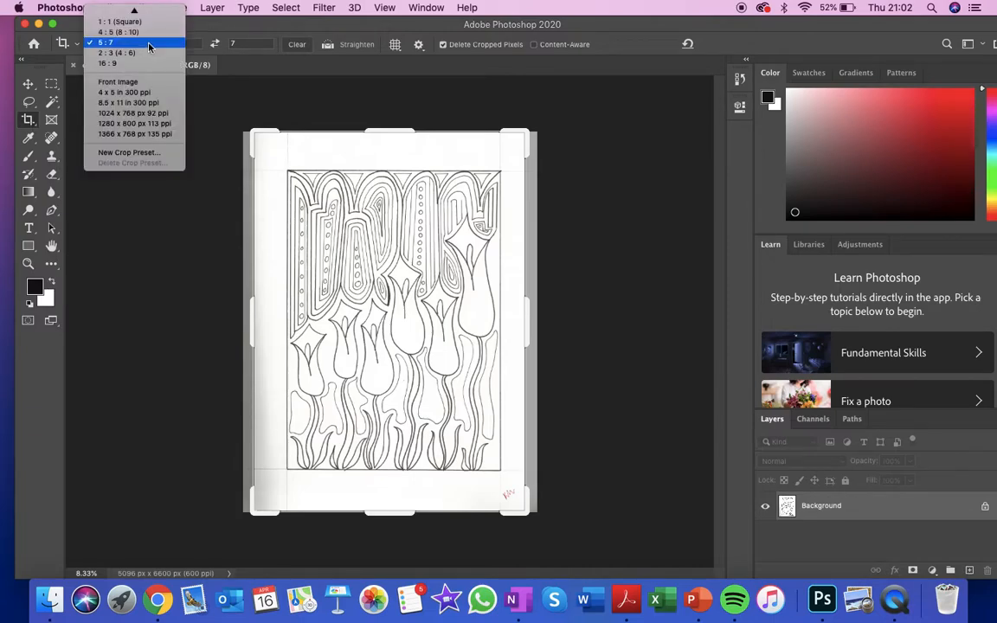
{"action": "left_click", "coordinate": [149, 34]}
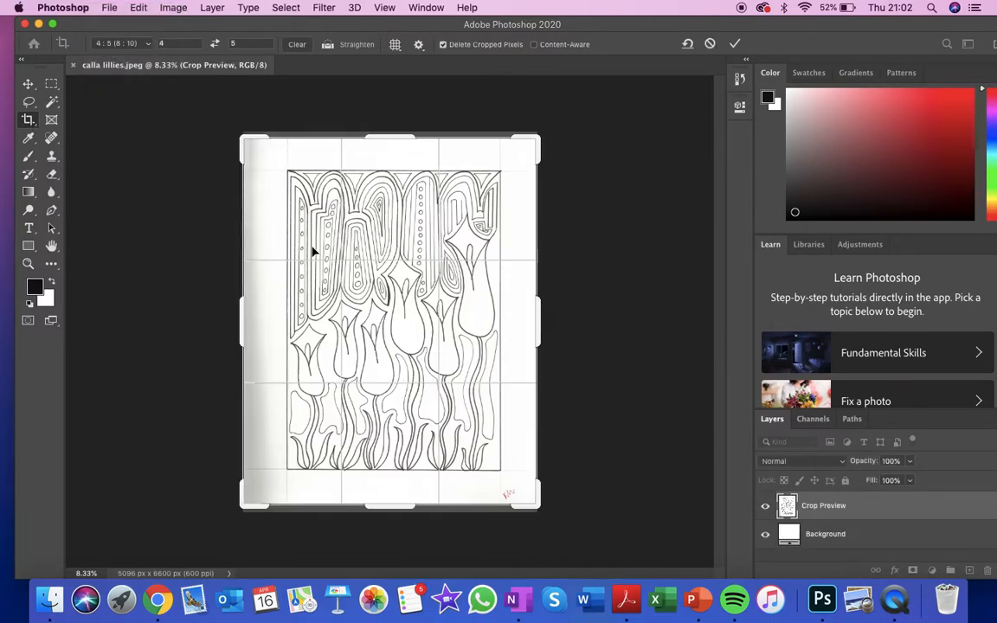
{"action": "left_click_drag", "start_coordinate": [241, 318], "coordinate": [249, 317]}
{"action": "left_click_drag", "start_coordinate": [424, 161], "coordinate": [422, 166]}
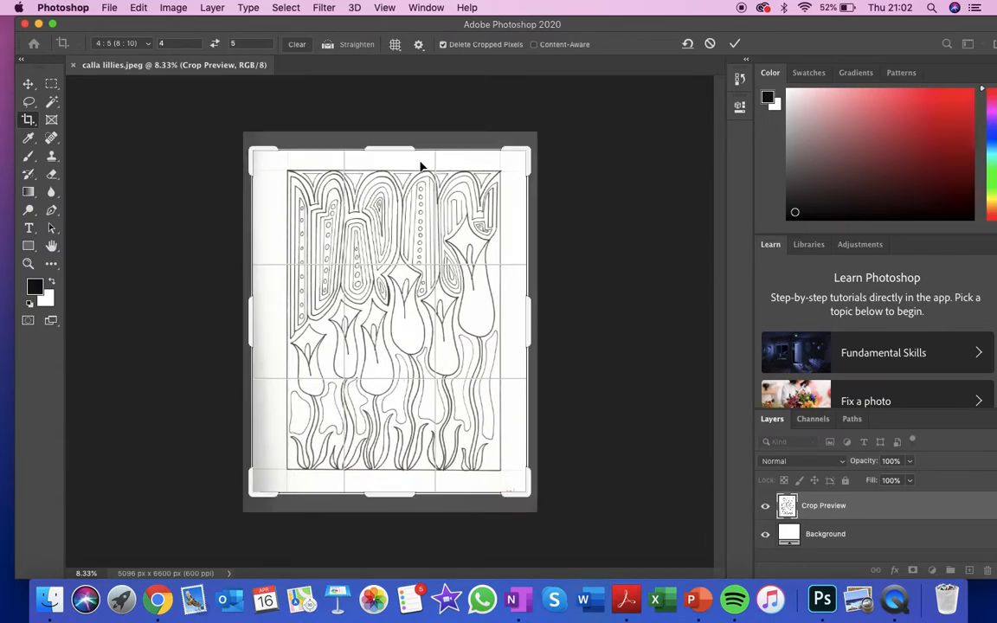
{"action": "left_click_drag", "start_coordinate": [250, 322], "coordinate": [253, 321]}
{"action": "key", "text": "Return"}
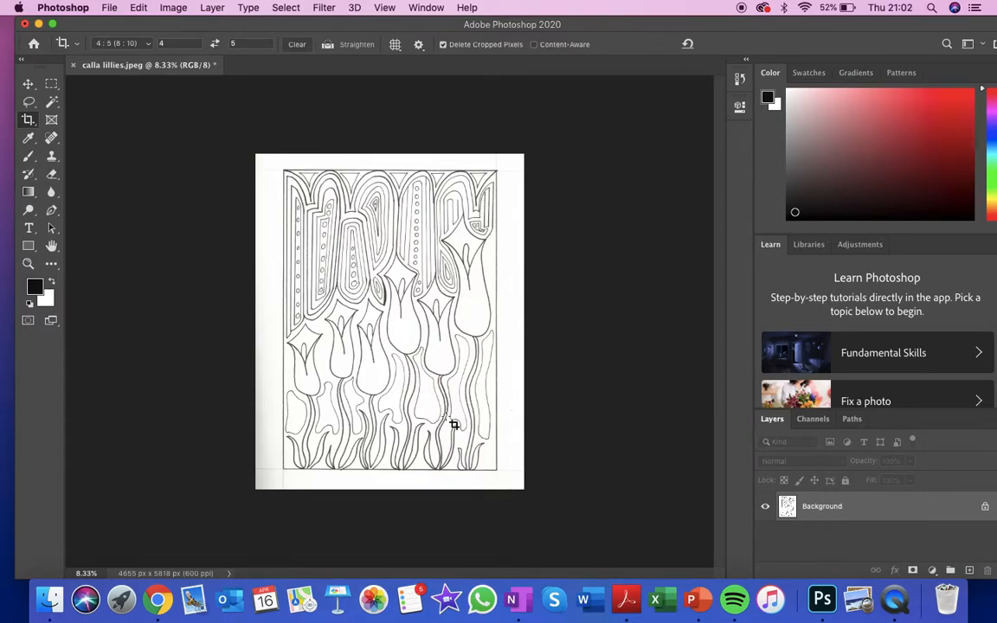
- Unlock the background layer, remove the white paper using a Magic Wand selection, and deselect
{"action": "left_click", "coordinate": [985, 509]}
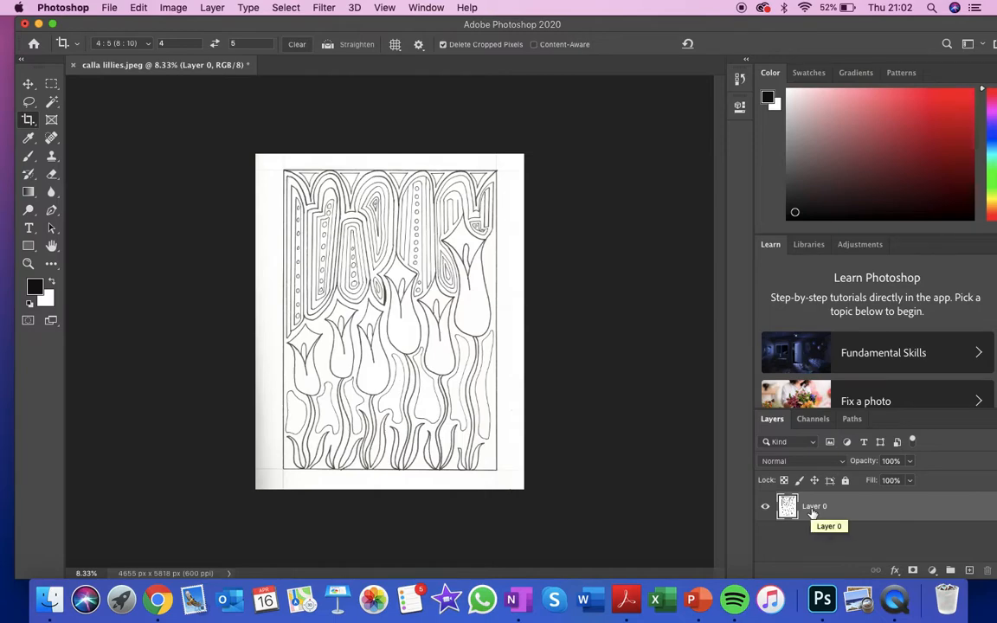
{"action": "left_click", "coordinate": [50, 105]}
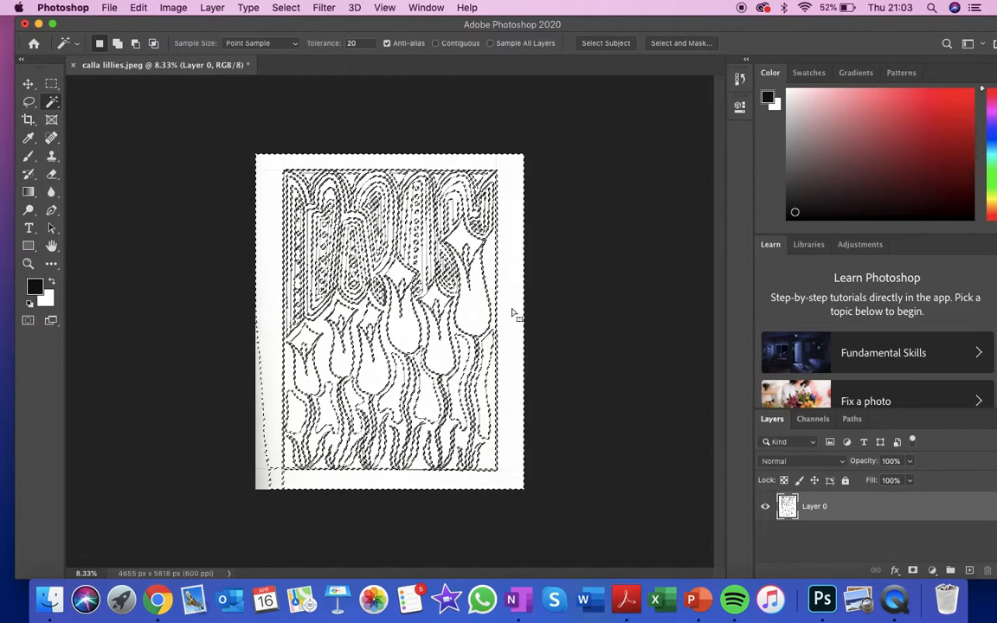
{"action": "key", "text": "Delete"}
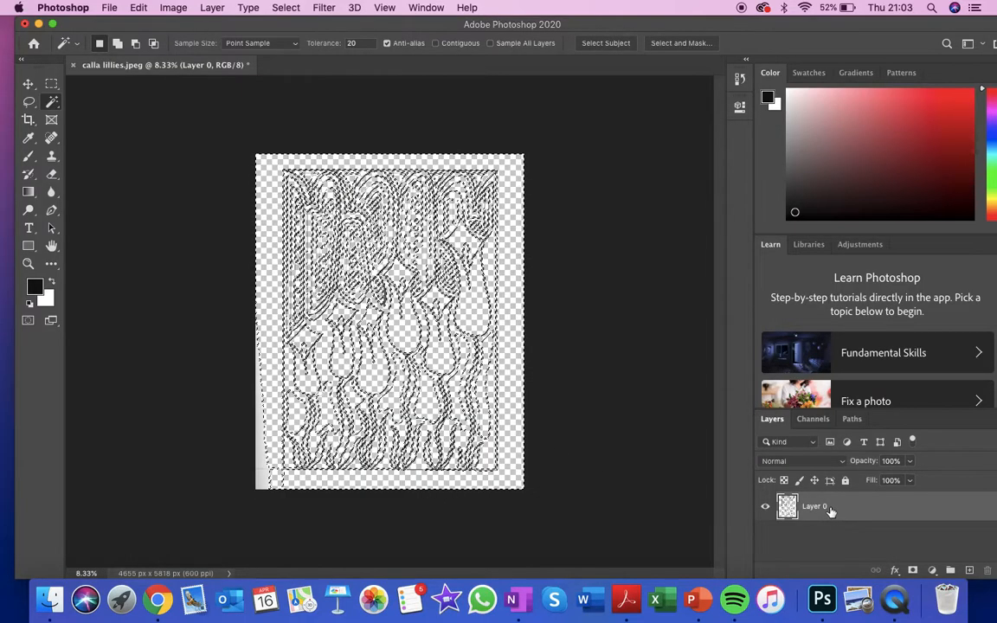
{"action": "left_click", "coordinate": [539, 406]}
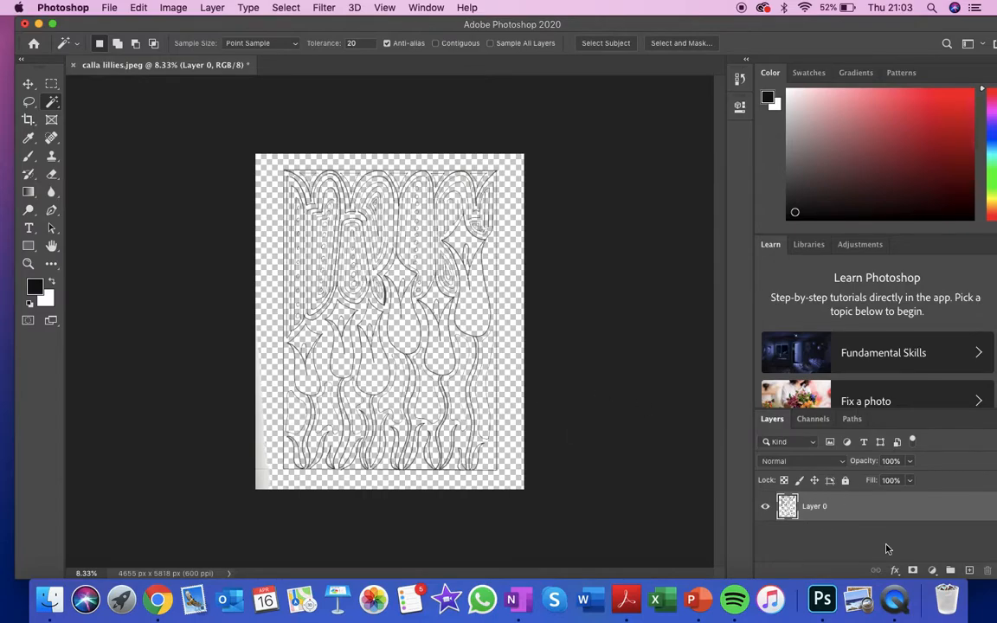
- Add a new layer filled with white and place it beneath the line art layer
{"action": "left_click", "coordinate": [970, 571]}
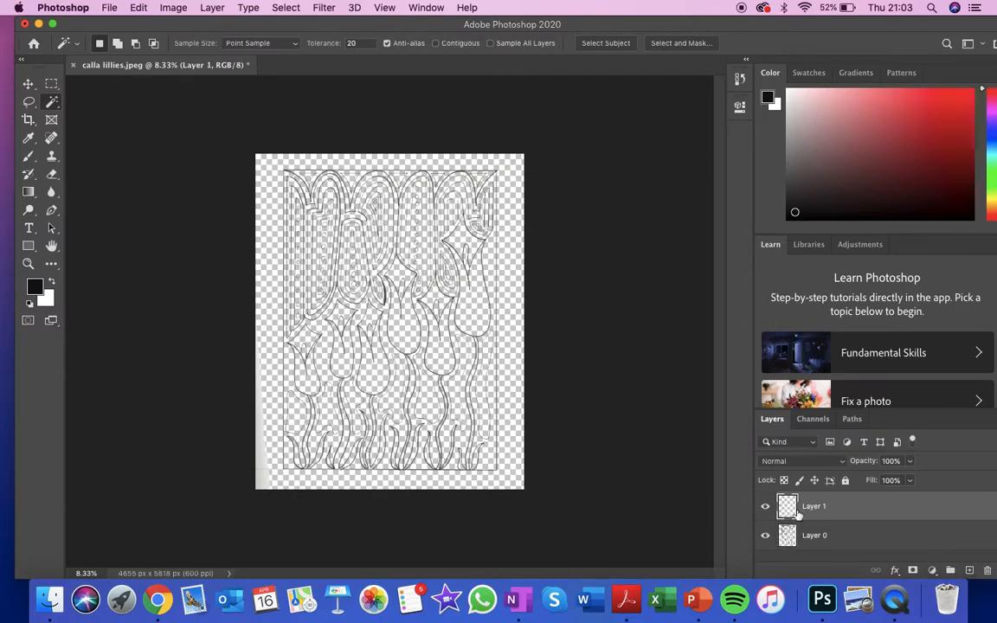
{"action": "left_click", "coordinate": [48, 300]}
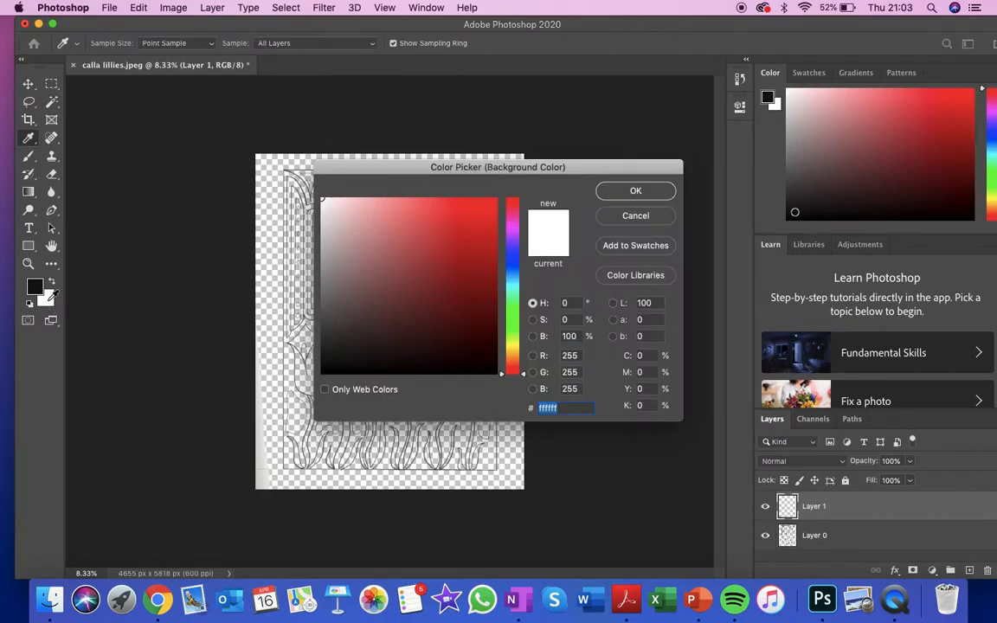
{"action": "left_click", "coordinate": [636, 190]}
{"action": "key", "text": "w"}
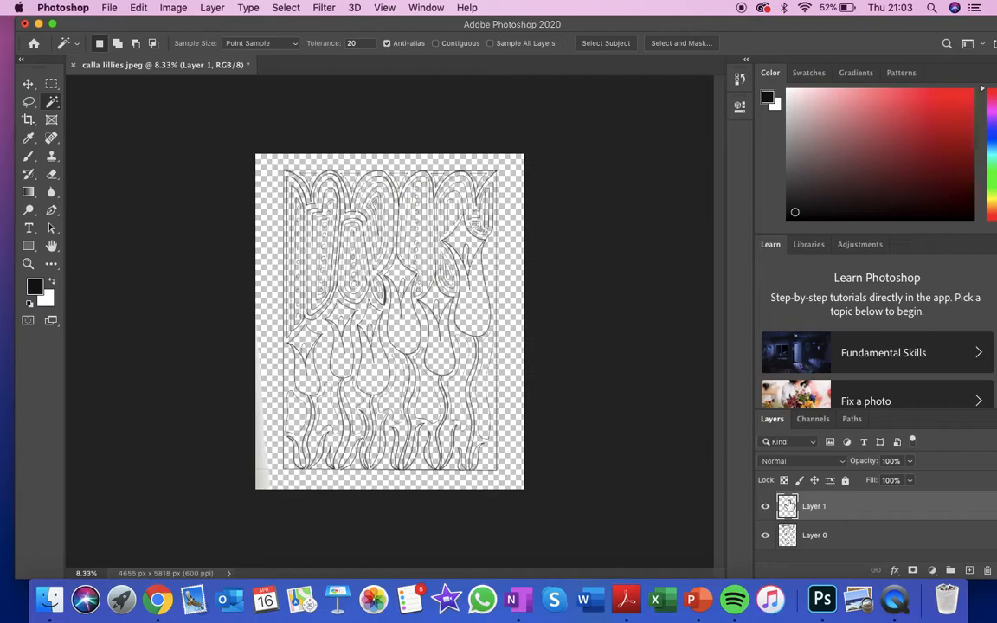
{"action": "key", "text": "super+BackSpace"}
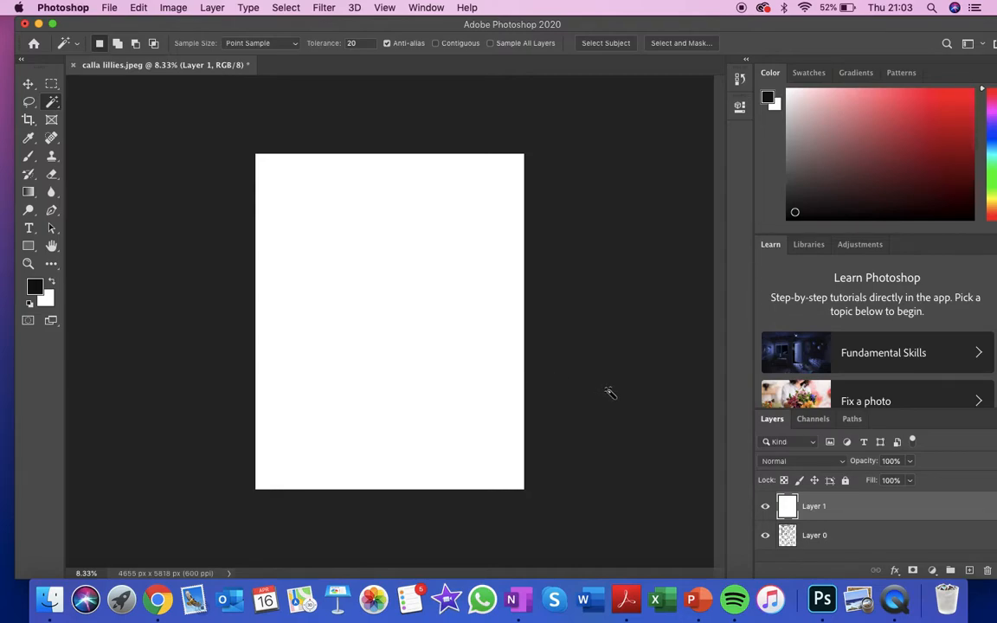
{"action": "left_click_drag", "start_coordinate": [827, 507], "coordinate": [825, 542]}
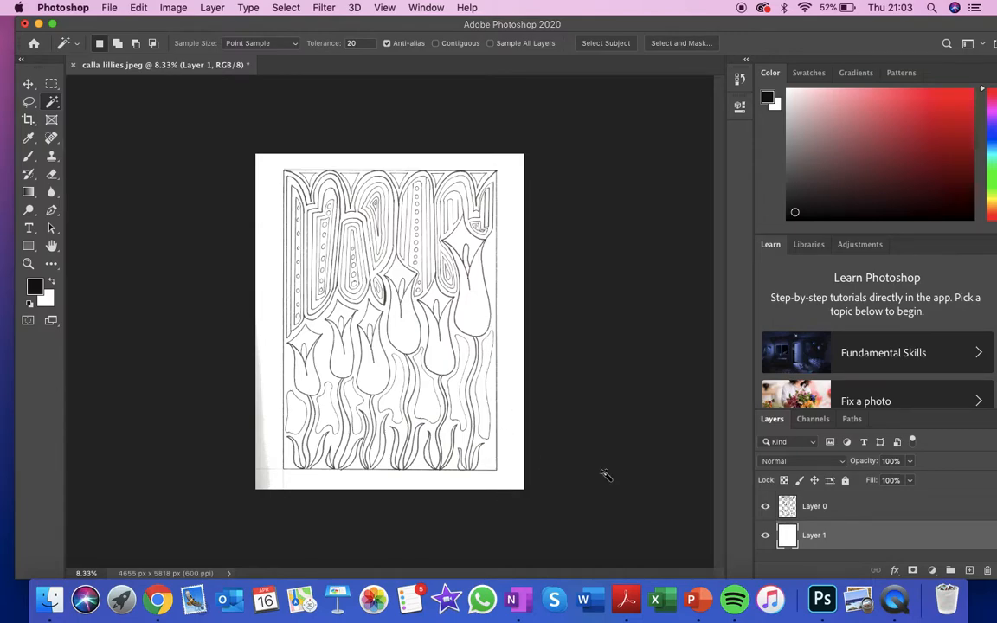
{"action": "left_click", "coordinate": [896, 571]}
{"action": "left_click", "coordinate": [916, 448]}
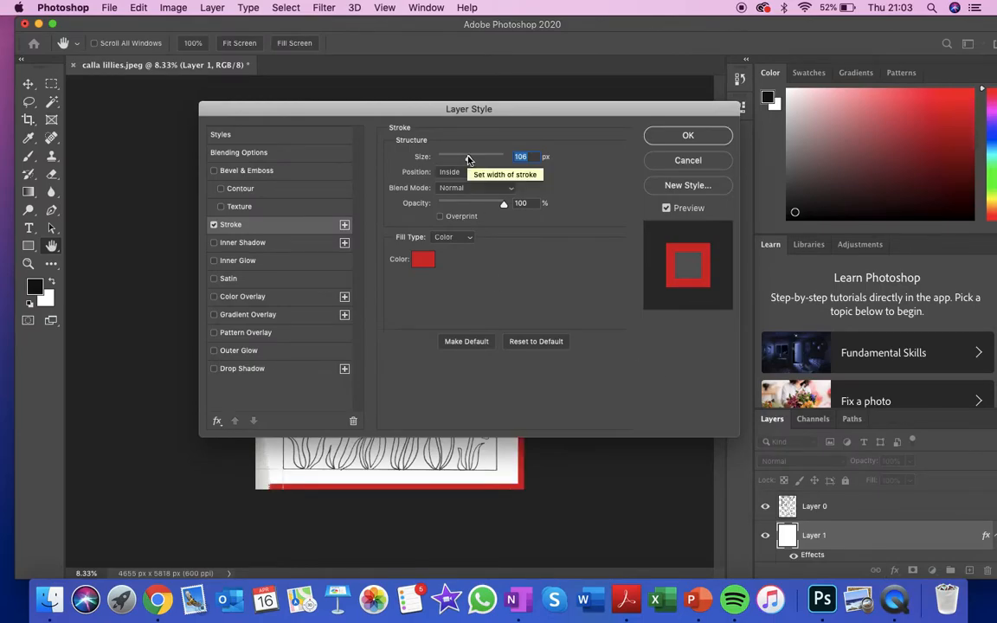
{"action": "left_click_drag", "start_coordinate": [537, 112], "coordinate": [500, 123]}
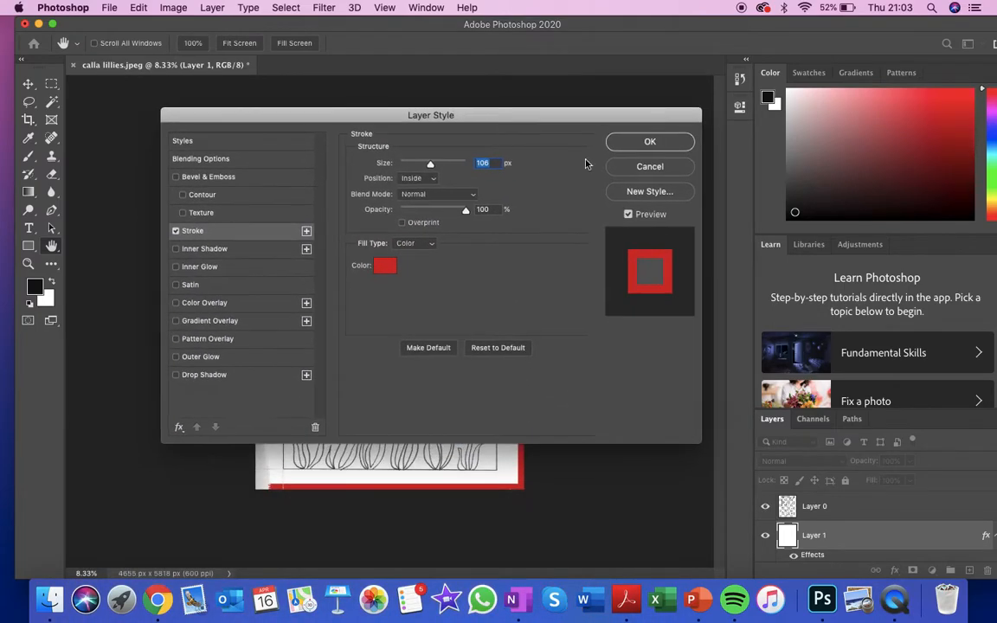
{"action": "left_click", "coordinate": [651, 167]}
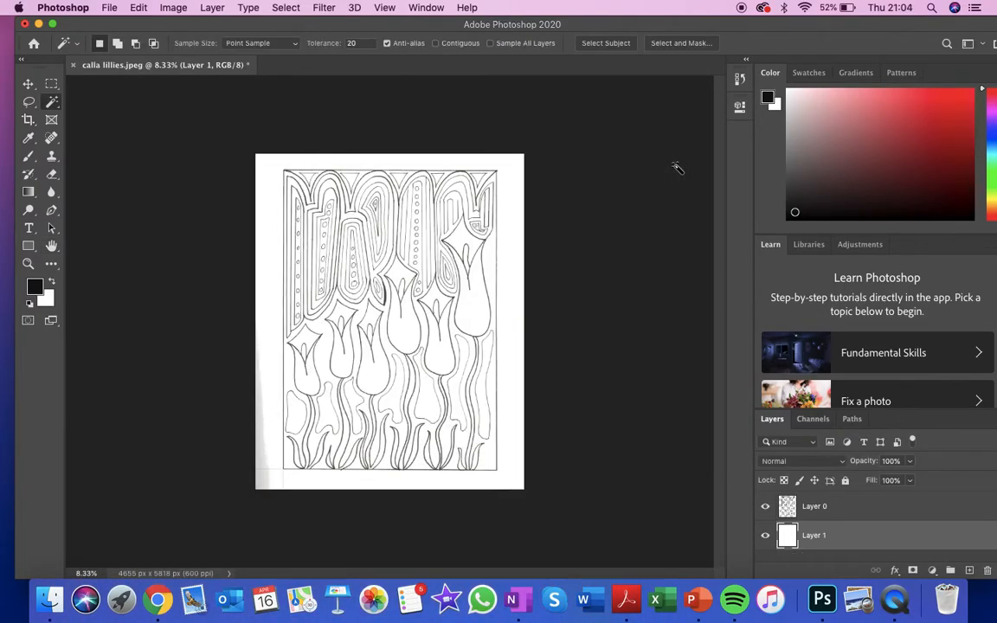
- Apply a red 106 px inside Stroke effect to the line art on Layer 0
{"action": "left_click", "coordinate": [840, 512]}
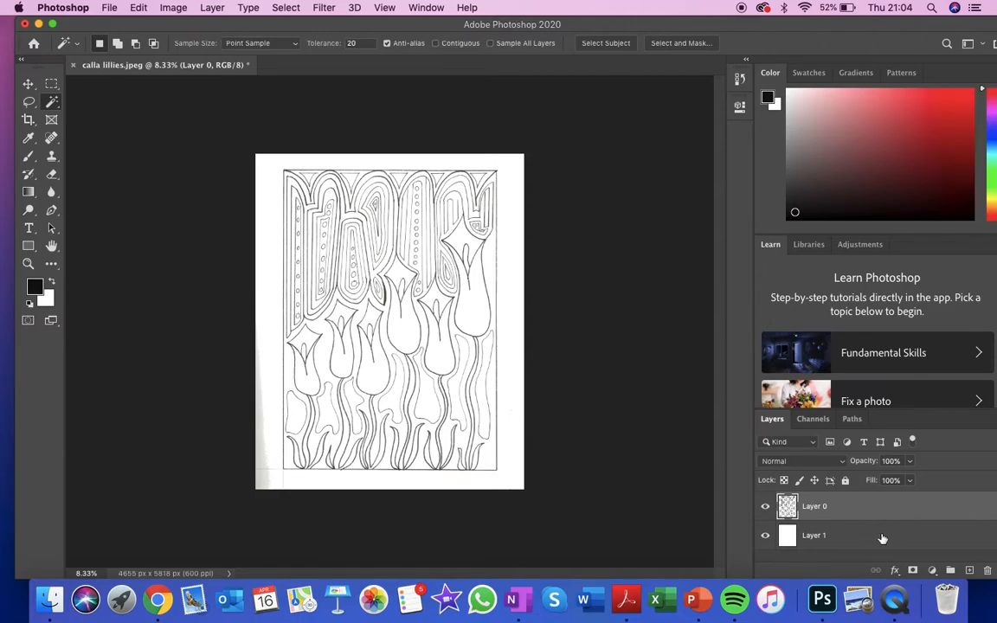
{"action": "left_click", "coordinate": [894, 570]}
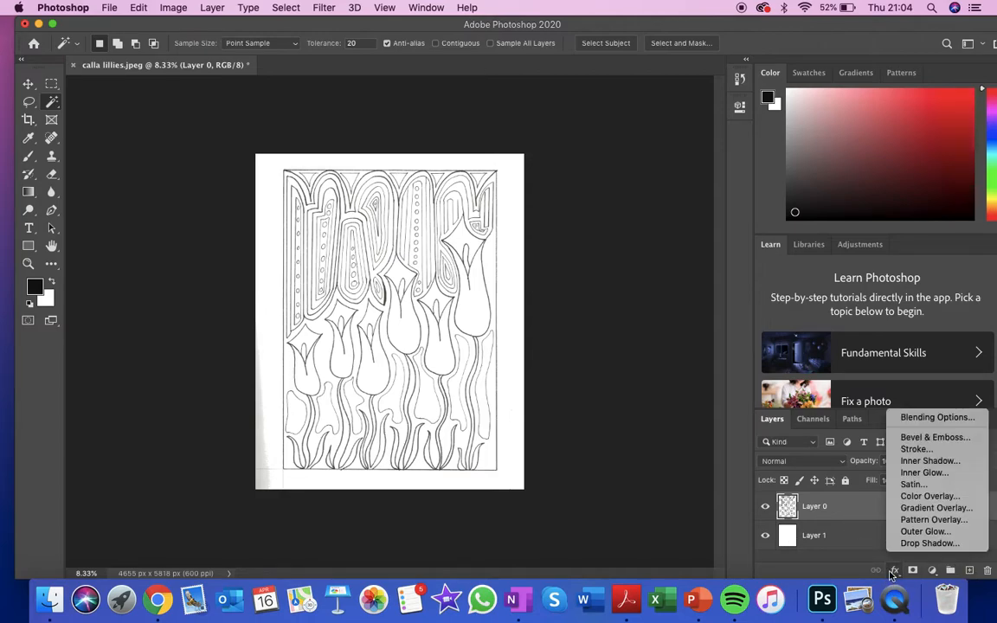
{"action": "left_click", "coordinate": [931, 451]}
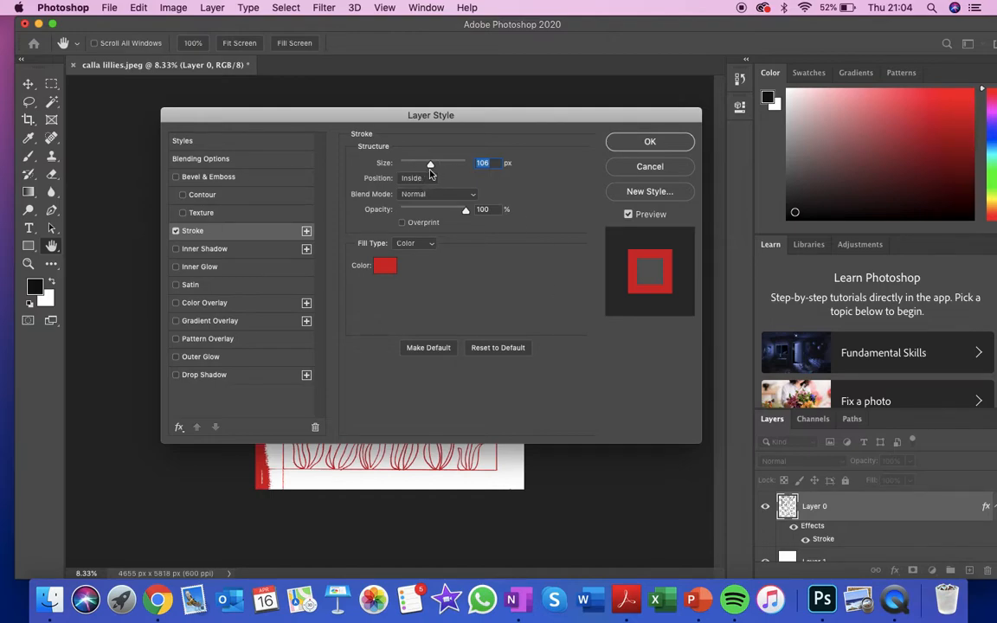
{"action": "left_click", "coordinate": [647, 143]}
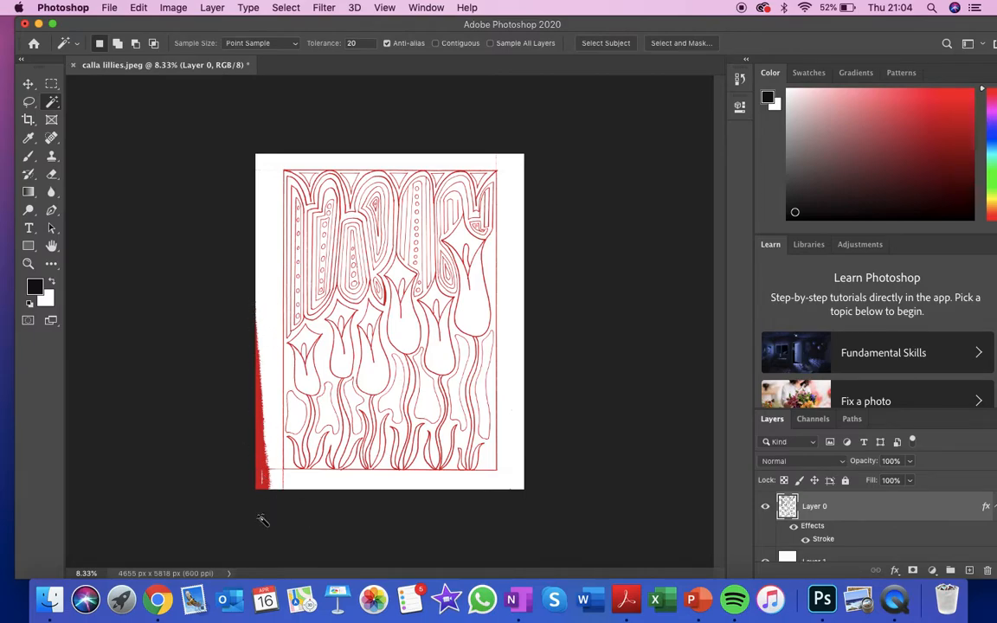
- Erase the red scan-shadow band along the page's left edge with a 102 px eraser
{"action": "left_click", "coordinate": [51, 173]}
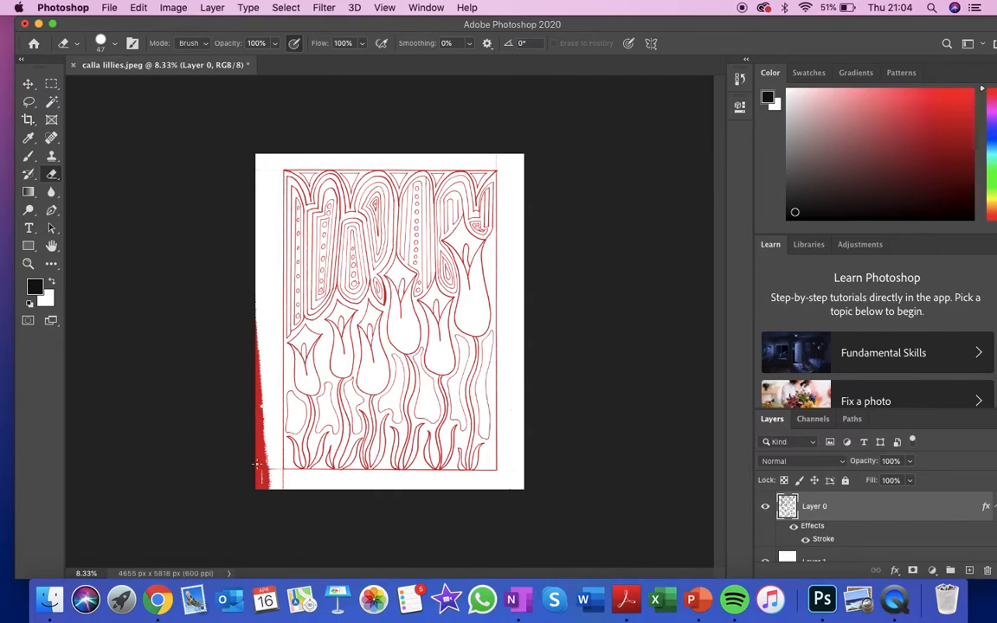
{"action": "left_click", "coordinate": [119, 45]}
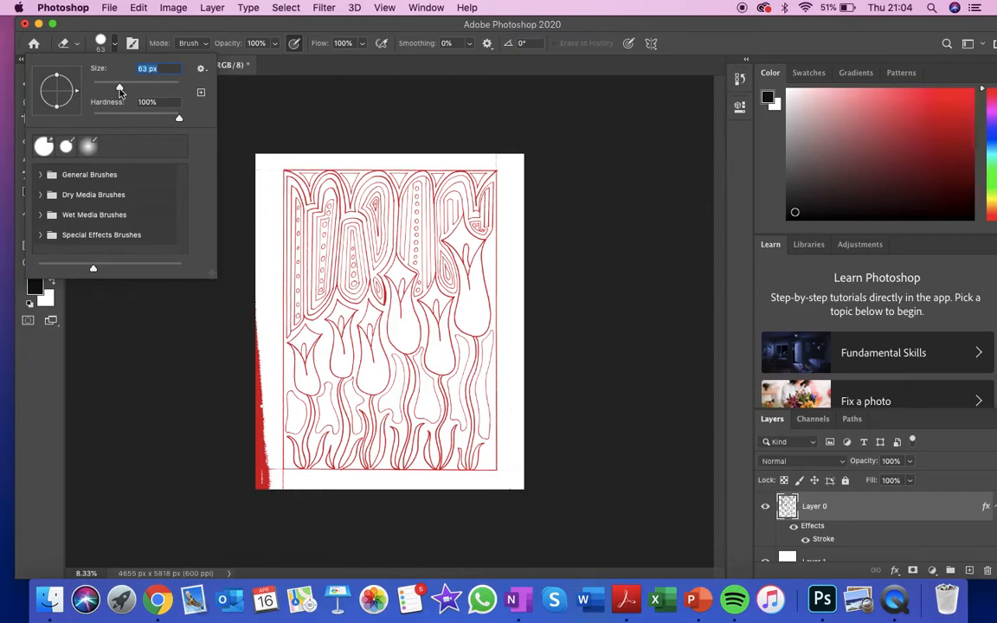
{"action": "scroll", "coordinate": [334, 289], "scroll_direction": "up", "scroll_amount": 5}
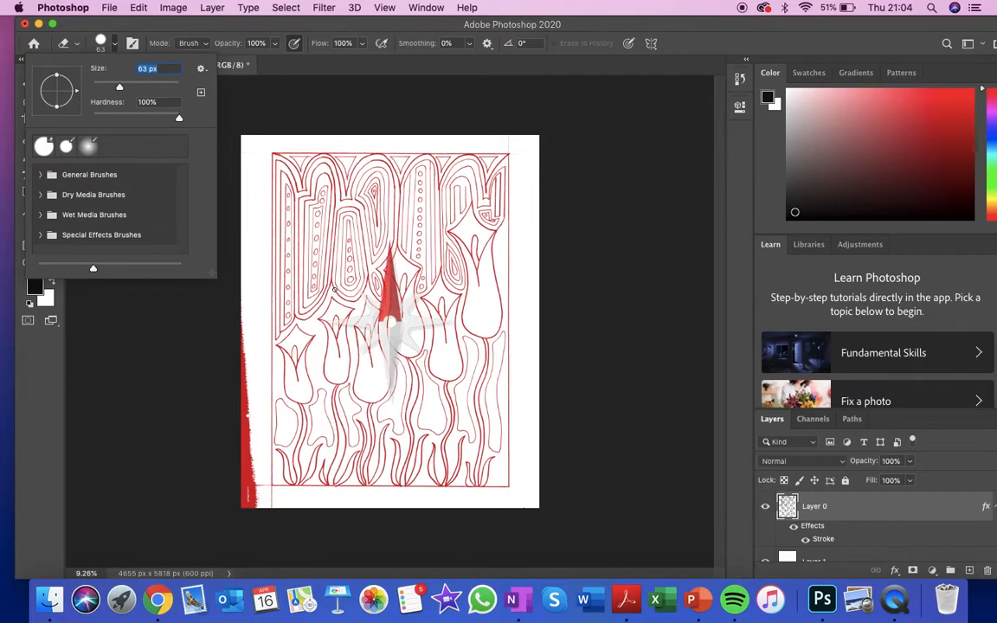
{"action": "scroll", "coordinate": [334, 289], "scroll_direction": "left", "scroll_amount": 4}
{"action": "scroll", "coordinate": [334, 289], "scroll_direction": "down", "scroll_amount": 3}
{"action": "scroll", "coordinate": [334, 289], "scroll_direction": "right", "scroll_amount": 2}
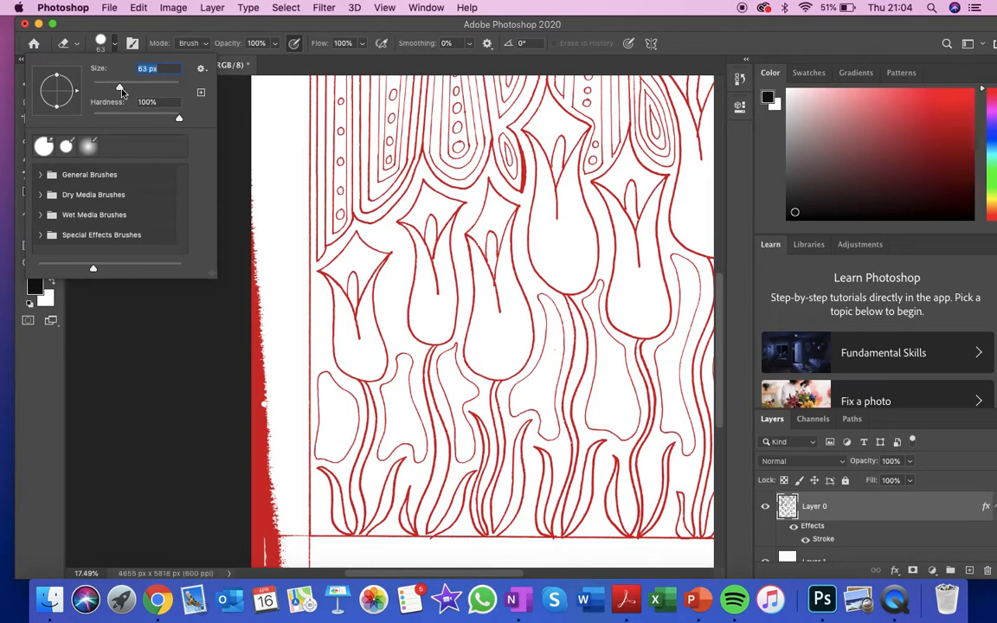
{"action": "left_click", "coordinate": [232, 385]}
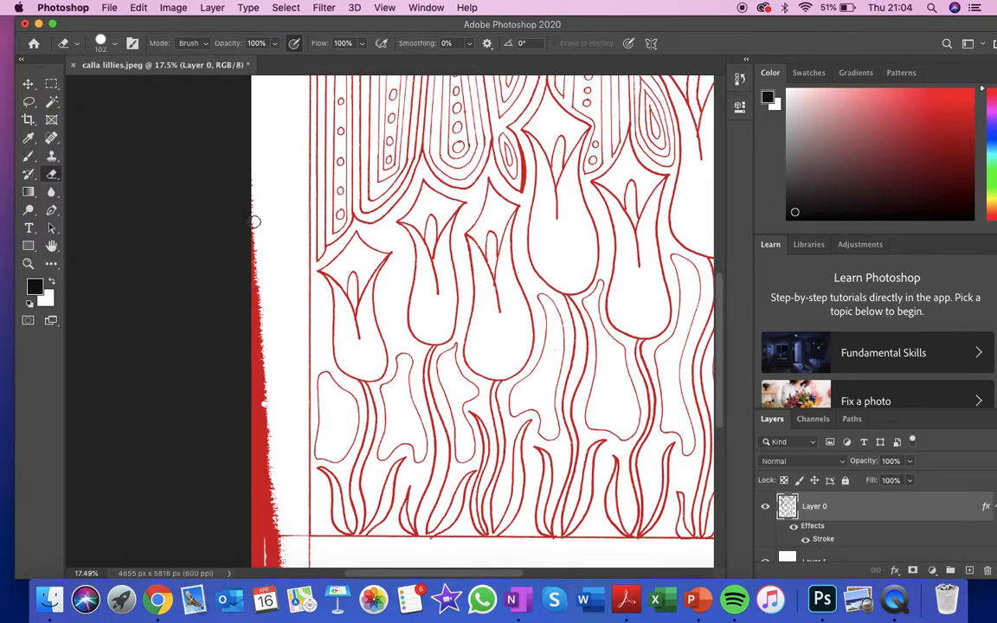
{"action": "mouse_move", "coordinate": [251, 190]}
{"action": "left_mouse_down"}
{"action": "mouse_move", "coordinate": [250, 290]}
{"action": "mouse_move", "coordinate": [255, 151]}
{"action": "mouse_move", "coordinate": [252, 349]}
{"action": "mouse_move", "coordinate": [257, 284]}
{"action": "mouse_move", "coordinate": [265, 399]}
{"action": "mouse_move", "coordinate": [266, 378]}
{"action": "mouse_move", "coordinate": [258, 487]}
{"action": "mouse_move", "coordinate": [255, 373]}
{"action": "mouse_move", "coordinate": [255, 533]}
{"action": "mouse_move", "coordinate": [266, 443]}
{"action": "mouse_move", "coordinate": [273, 540]}
{"action": "mouse_move", "coordinate": [269, 372]}
{"action": "mouse_move", "coordinate": [270, 535]}
{"action": "mouse_move", "coordinate": [277, 516]}
{"action": "mouse_move", "coordinate": [279, 523]}
{"action": "mouse_move", "coordinate": [278, 559]}
{"action": "mouse_move", "coordinate": [256, 541]}
{"action": "mouse_move", "coordinate": [262, 564]}
{"action": "mouse_move", "coordinate": [267, 540]}
{"action": "mouse_move", "coordinate": [256, 564]}
{"action": "mouse_move", "coordinate": [250, 551]}
{"action": "mouse_move", "coordinate": [285, 567]}
{"action": "mouse_move", "coordinate": [267, 558]}
{"action": "mouse_move", "coordinate": [298, 539]}
{"action": "left_mouse_up"}
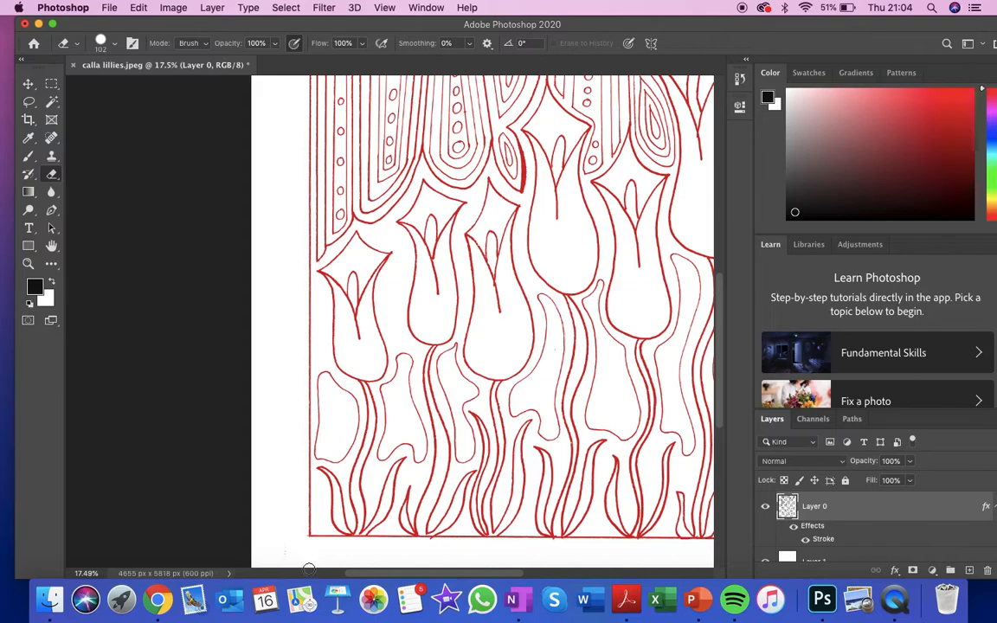
- Erase the leftover red marks below the frame and the guide line beyond its lower-right corner
{"action": "scroll", "coordinate": [283, 558], "scroll_direction": "right", "scroll_amount": 5}
{"action": "scroll", "coordinate": [283, 558], "scroll_direction": "down", "scroll_amount": 2}
{"action": "scroll", "coordinate": [283, 560], "scroll_direction": "down", "scroll_amount": 1}
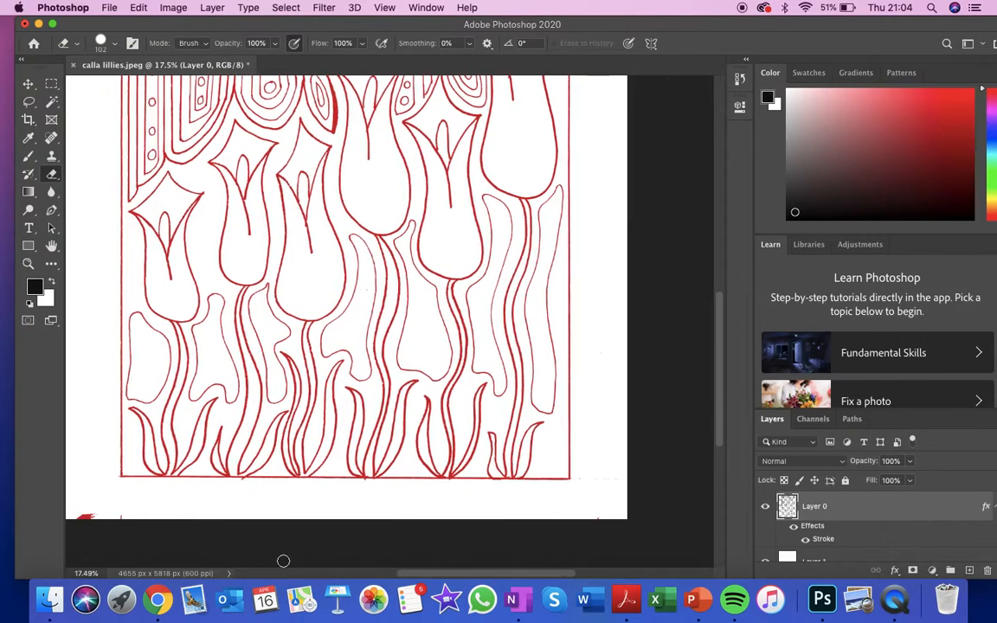
{"action": "left_click_drag", "start_coordinate": [127, 520], "coordinate": [74, 520]}
{"action": "left_click_drag", "start_coordinate": [578, 480], "coordinate": [628, 479]}
- Erase the remaining guide-line traces outside the frame's upper corners and check the margins for other stray marks
{"action": "scroll", "coordinate": [608, 370], "scroll_direction": "up", "scroll_amount": 10}
{"action": "scroll", "coordinate": [608, 370], "scroll_direction": "down", "scroll_amount": 3}
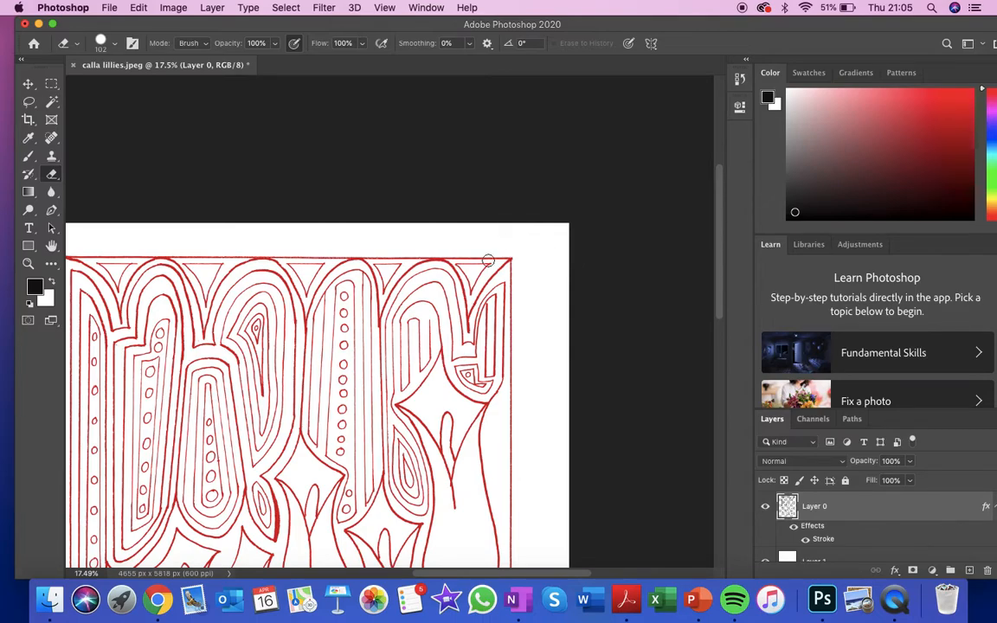
{"action": "scroll", "coordinate": [439, 235], "scroll_direction": "left", "scroll_amount": 5}
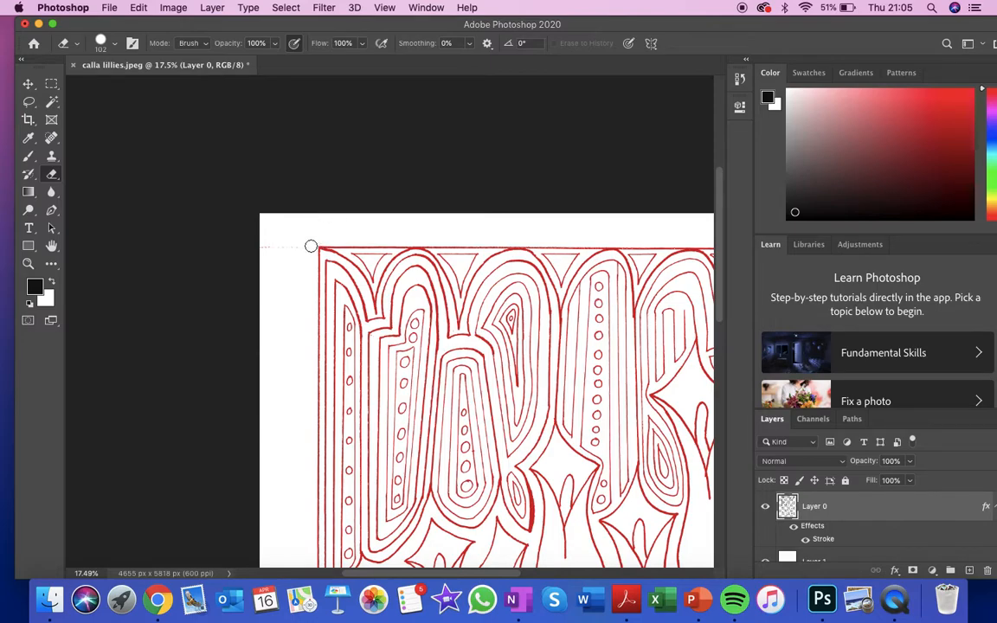
{"action": "scroll", "coordinate": [329, 259], "scroll_direction": "down", "scroll_amount": 10}
{"action": "scroll", "coordinate": [329, 260], "scroll_direction": "right", "scroll_amount": 4}
{"action": "scroll", "coordinate": [366, 316], "scroll_direction": "down", "scroll_amount": 5}
{"action": "scroll", "coordinate": [366, 316], "scroll_direction": "up", "scroll_amount": 10}
{"action": "scroll", "coordinate": [366, 316], "scroll_direction": "up", "scroll_amount": 2}
{"action": "scroll", "coordinate": [366, 316], "scroll_direction": "down", "scroll_amount": 1}
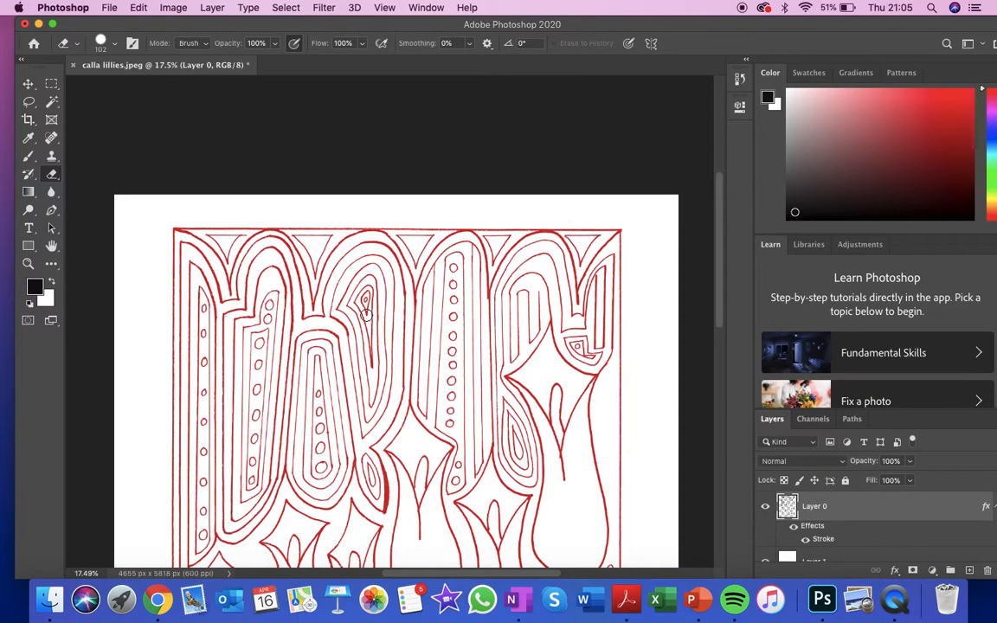
- Reduce the eraser size to 57 px for cleaning between the pattern lines
{"action": "scroll", "coordinate": [367, 316], "scroll_direction": "up", "scroll_amount": 5}
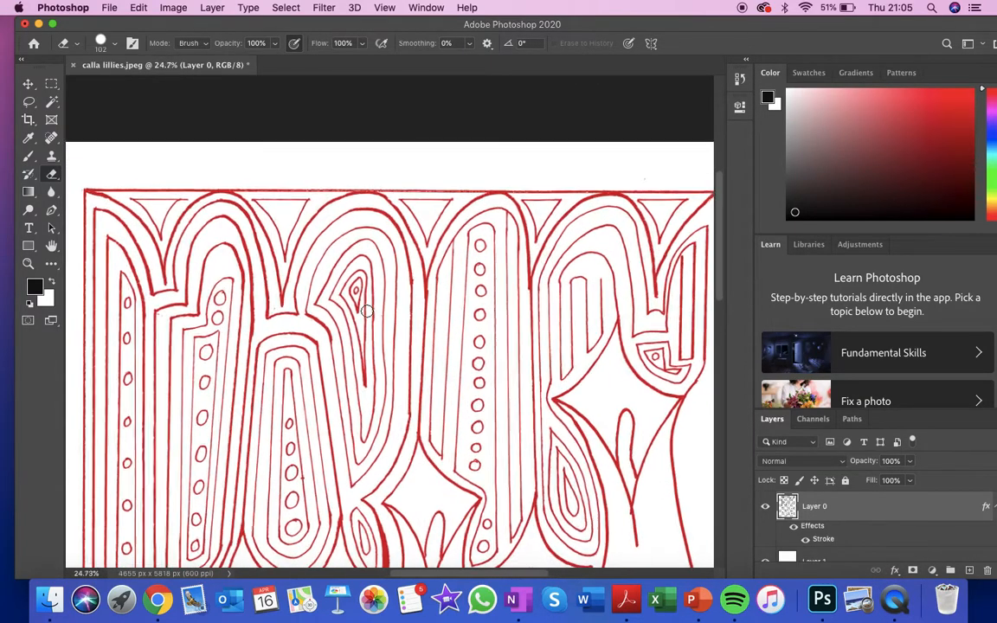
{"action": "scroll", "coordinate": [366, 312], "scroll_direction": "up", "scroll_amount": 1}
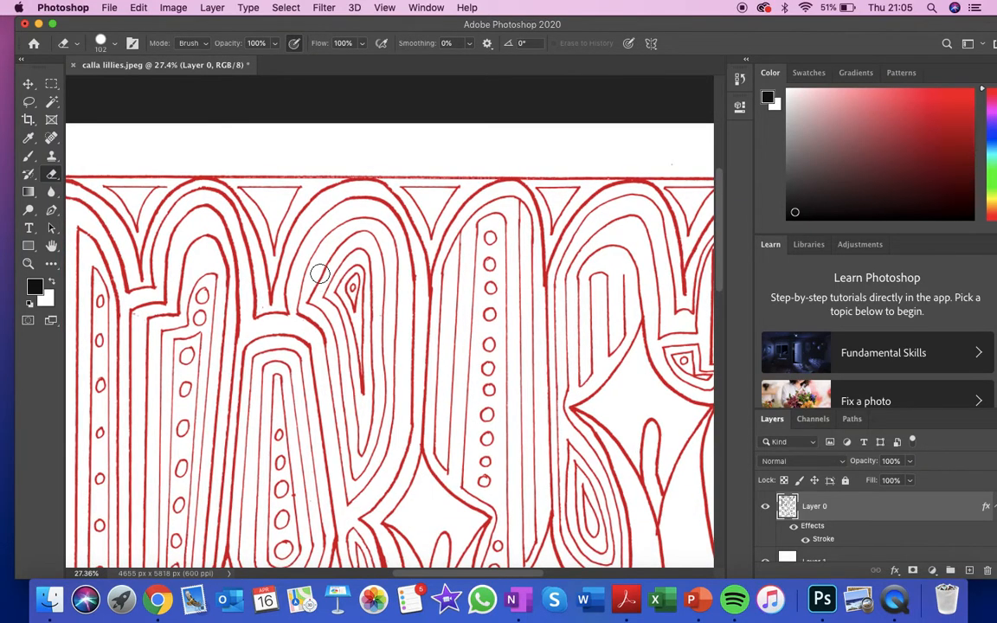
{"action": "right_click", "coordinate": [339, 133]}
{"action": "left_click_drag", "start_coordinate": [465, 172], "coordinate": [459, 176]}
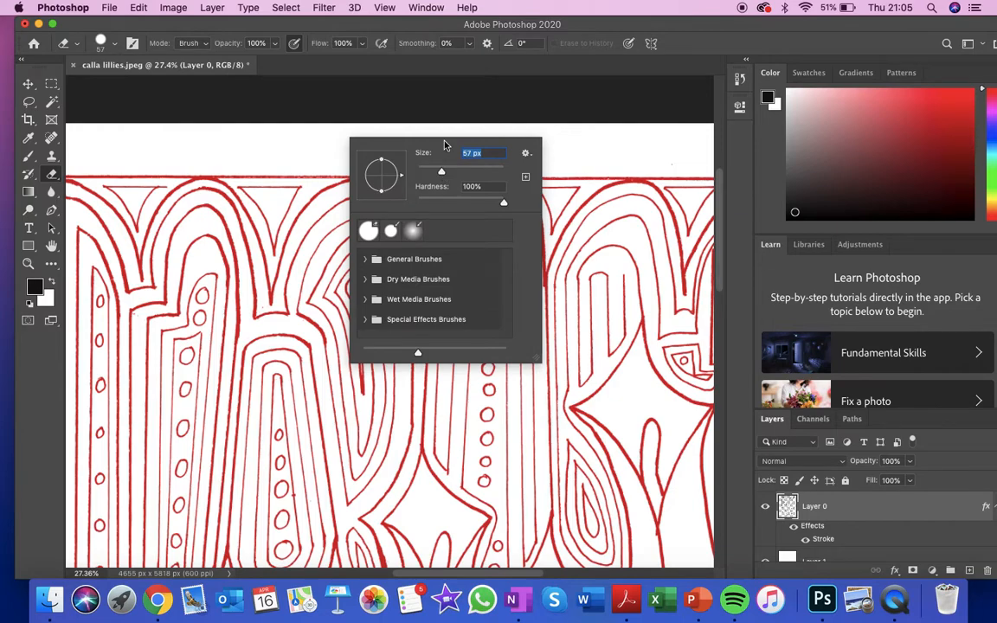
{"action": "left_click", "coordinate": [401, 118]}
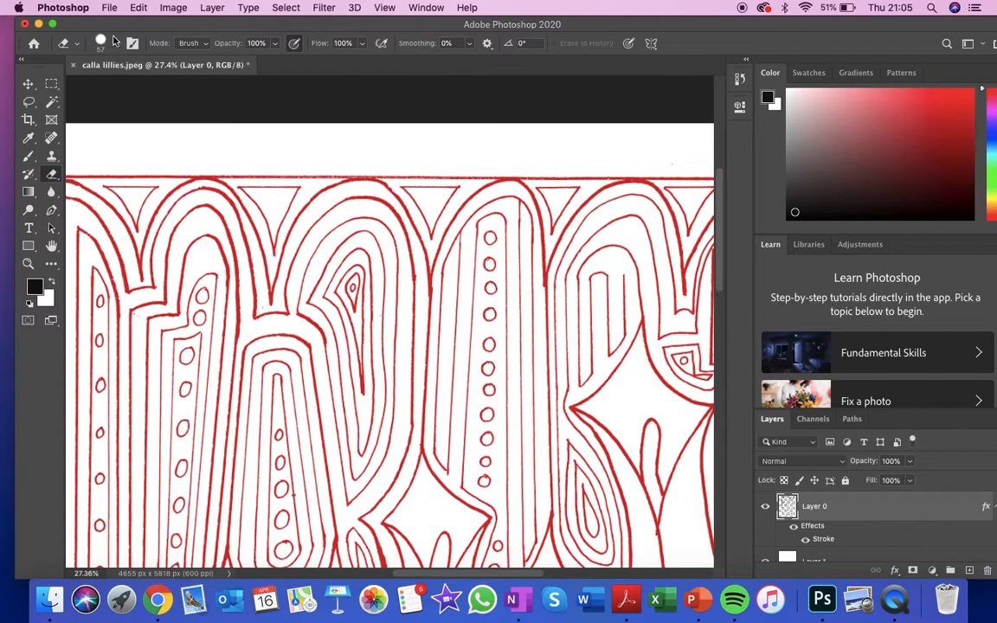
- Reduce the eraser size to 47 px for finer cleaning between the pattern lines
{"action": "right_click", "coordinate": [323, 93]}
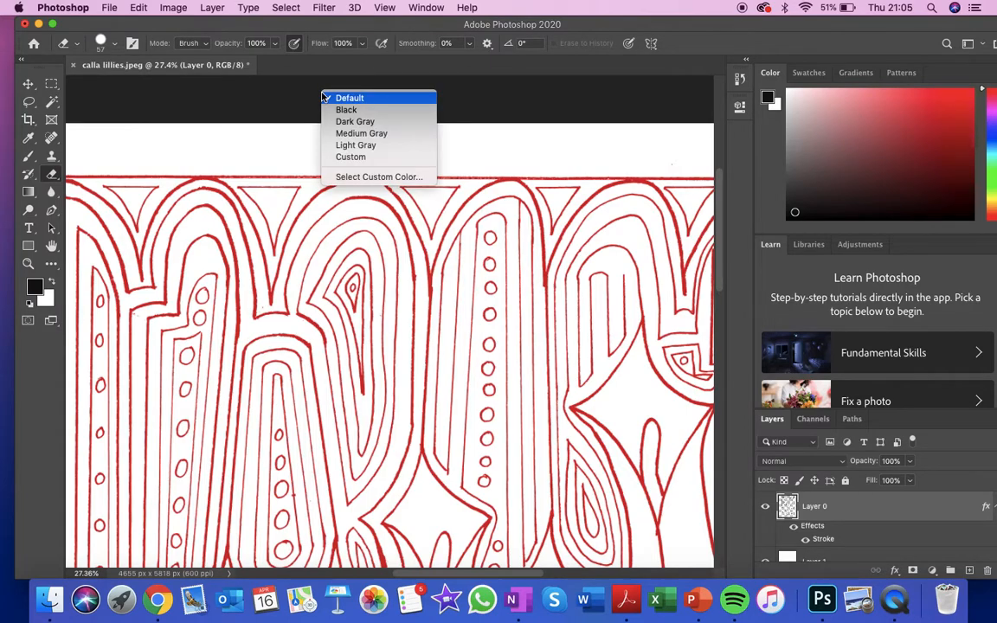
{"action": "left_click", "coordinate": [285, 134]}
{"action": "right_click", "coordinate": [294, 140]}
{"action": "left_click_drag", "start_coordinate": [389, 178], "coordinate": [384, 178]}
{"action": "left_click", "coordinate": [248, 130]}
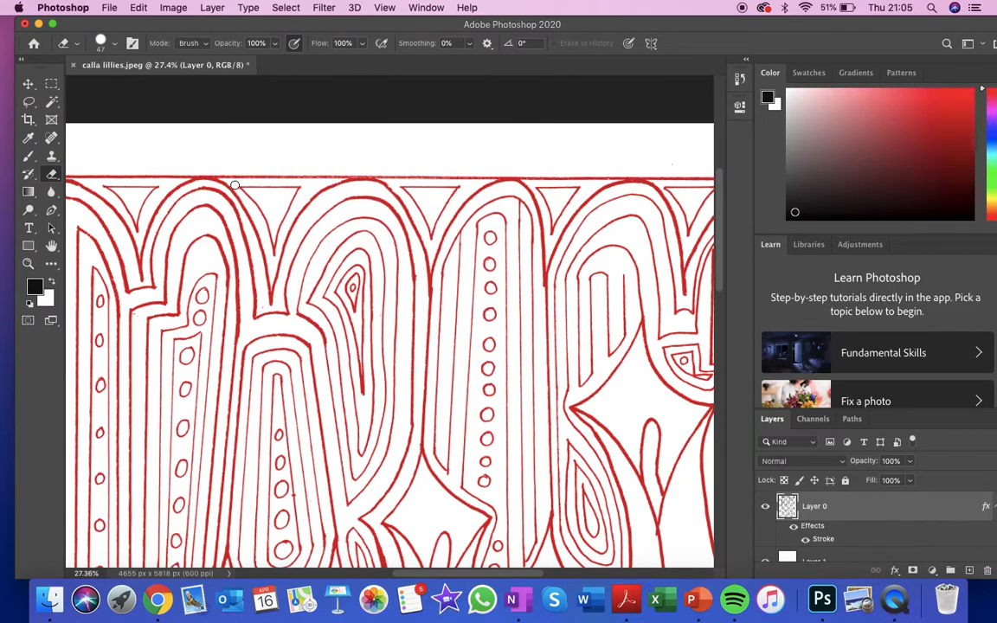
- Examine the drawing from the upper pattern down to the flower stems and base line for stray marks between the lines
{"action": "scroll", "coordinate": [308, 249], "scroll_direction": "right", "scroll_amount": 5}
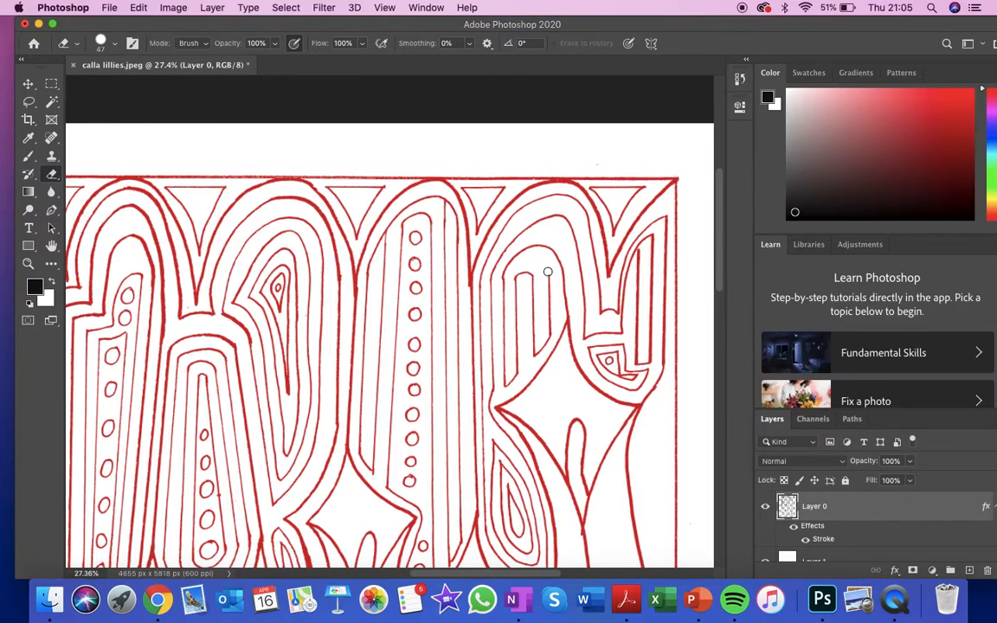
{"action": "scroll", "coordinate": [535, 372], "scroll_direction": "down", "scroll_amount": 3}
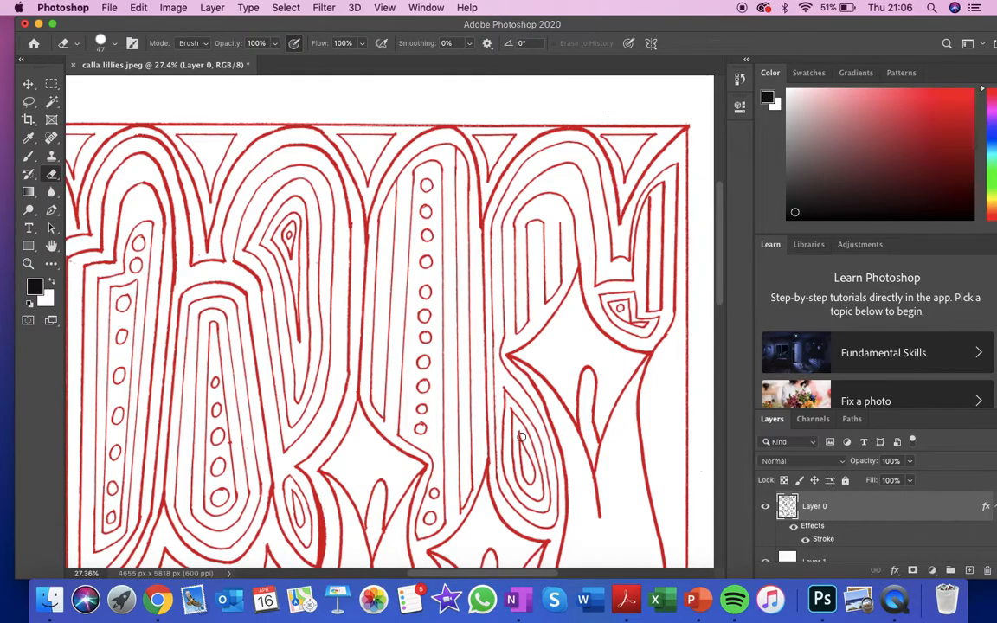
{"action": "scroll", "coordinate": [537, 407], "scroll_direction": "left", "scroll_amount": 5}
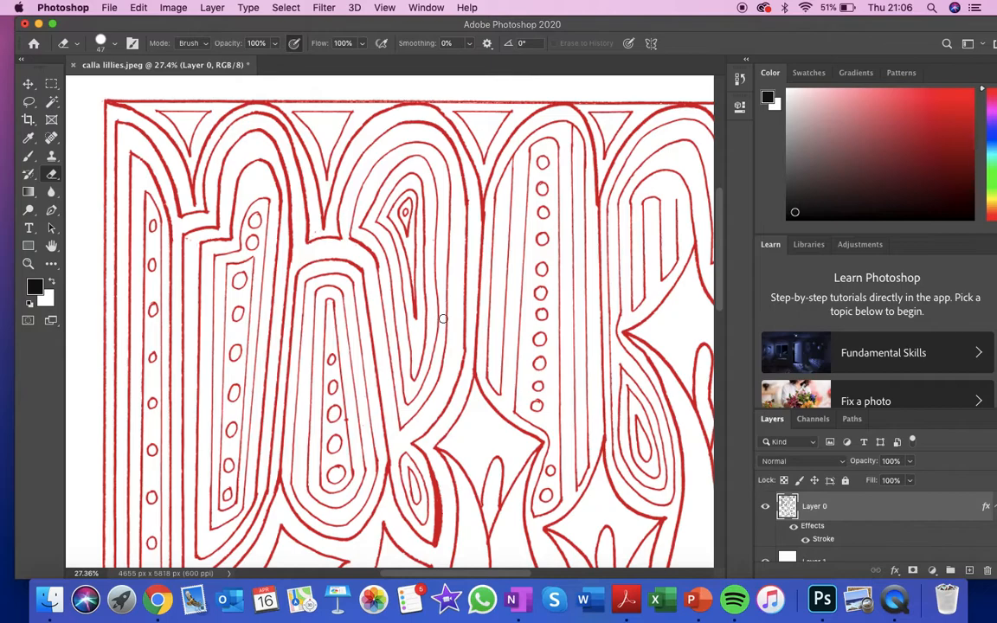
{"action": "scroll", "coordinate": [345, 299], "scroll_direction": "down", "scroll_amount": 3}
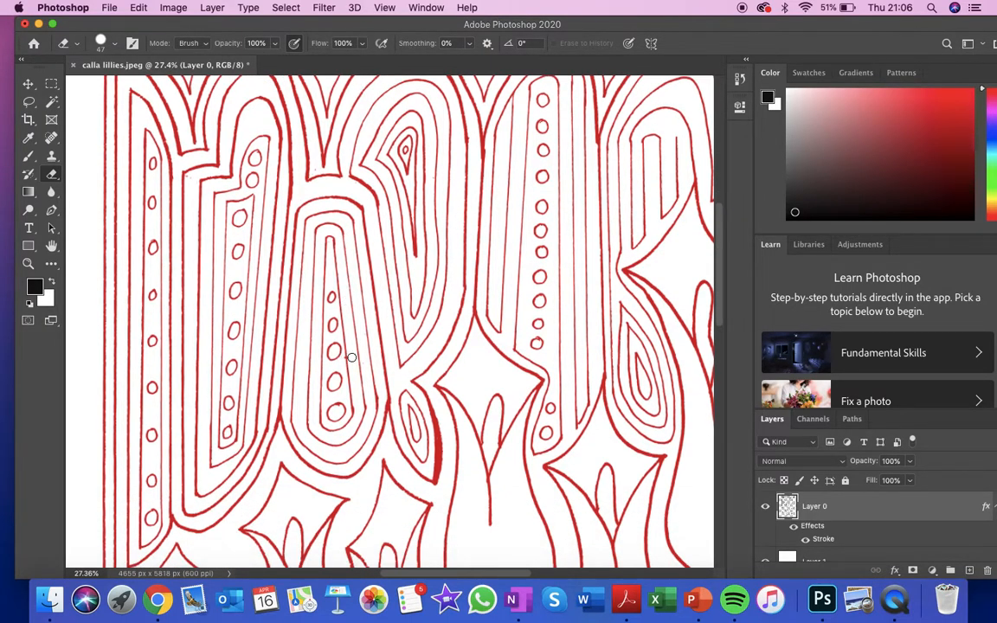
{"action": "scroll", "coordinate": [351, 357], "scroll_direction": "down", "scroll_amount": 3}
{"action": "scroll", "coordinate": [352, 356], "scroll_direction": "right", "scroll_amount": 3}
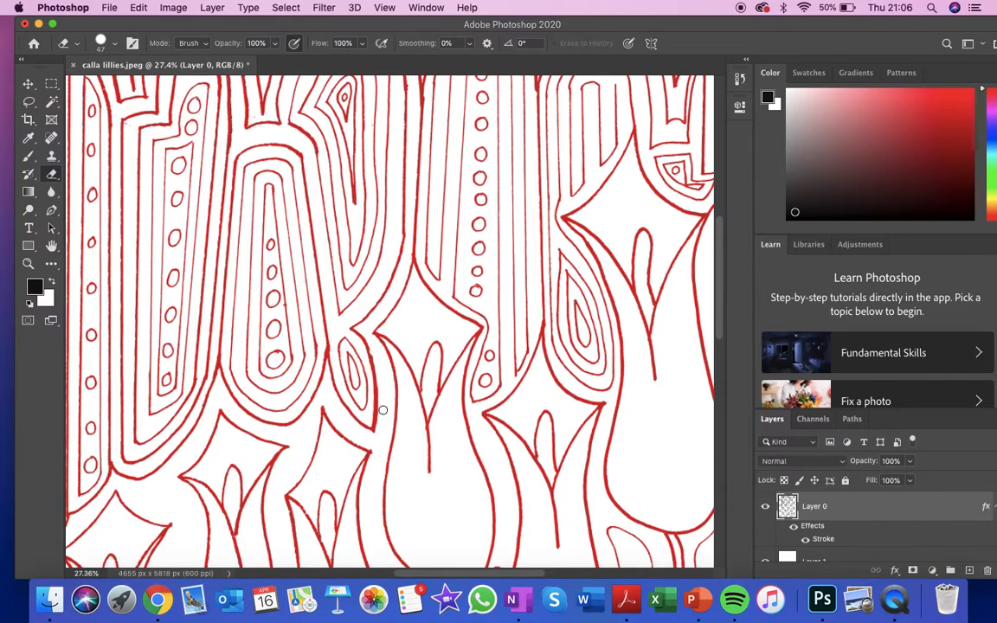
{"action": "scroll", "coordinate": [382, 440], "scroll_direction": "down", "scroll_amount": 5}
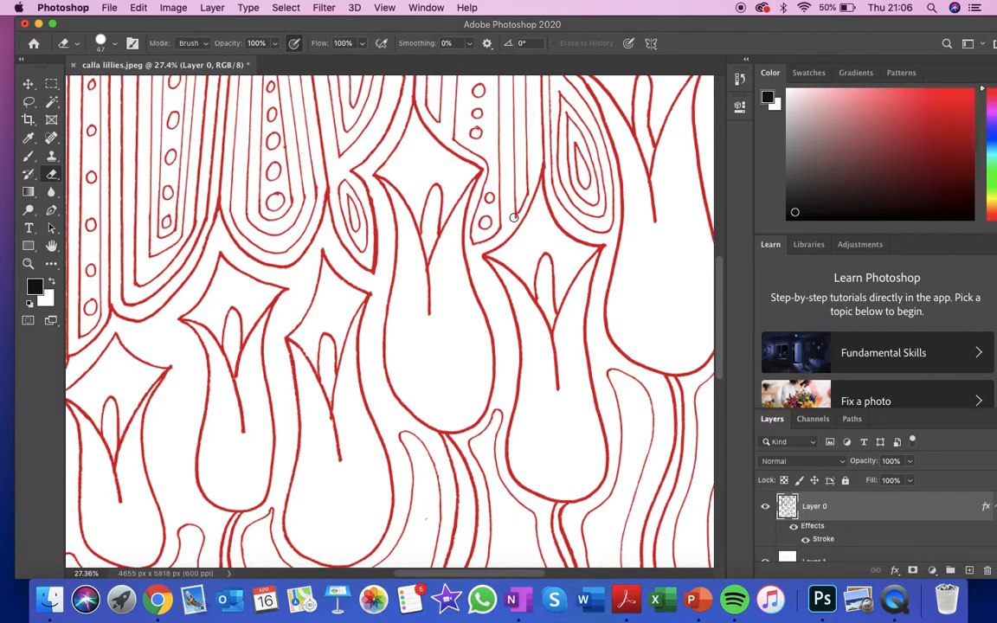
{"action": "scroll", "coordinate": [513, 217], "scroll_direction": "down", "scroll_amount": 3}
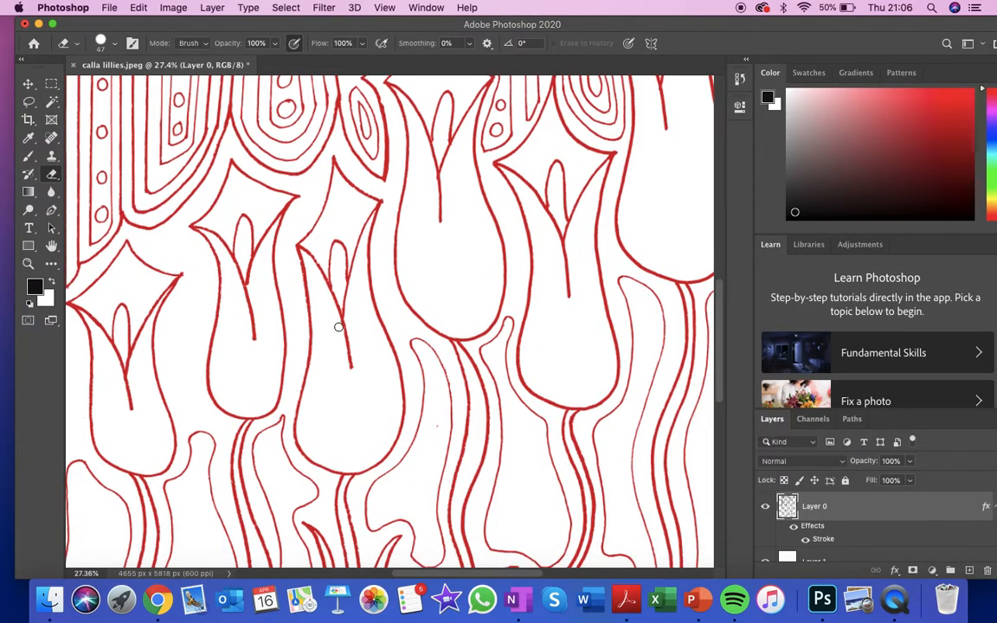
{"action": "scroll", "coordinate": [338, 326], "scroll_direction": "left", "scroll_amount": 3}
{"action": "scroll", "coordinate": [338, 326], "scroll_direction": "down", "scroll_amount": 1}
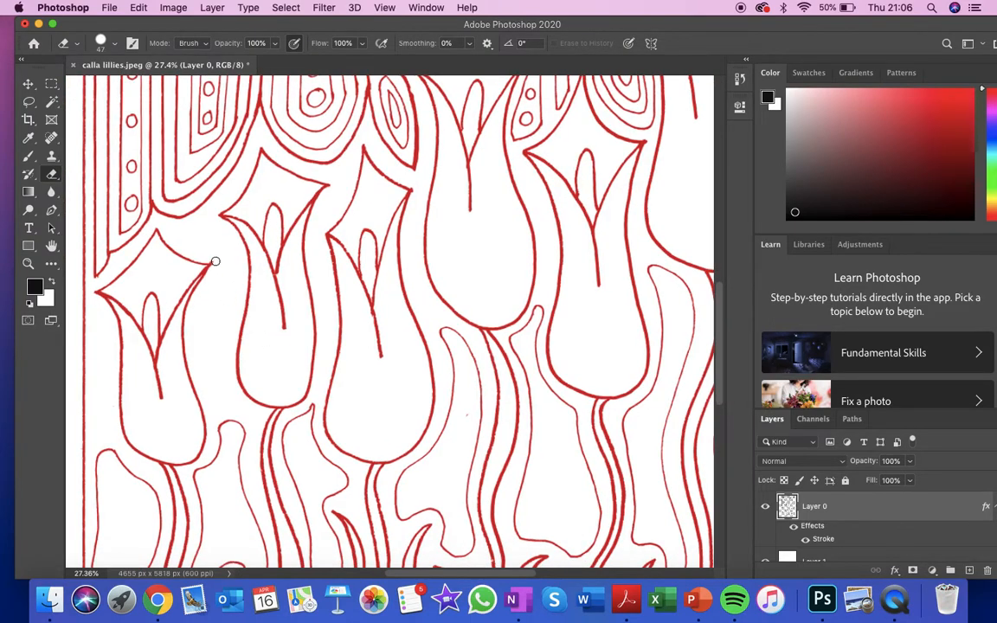
{"action": "scroll", "coordinate": [356, 374], "scroll_direction": "down", "scroll_amount": 5}
{"action": "scroll", "coordinate": [356, 374], "scroll_direction": "right", "scroll_amount": 2}
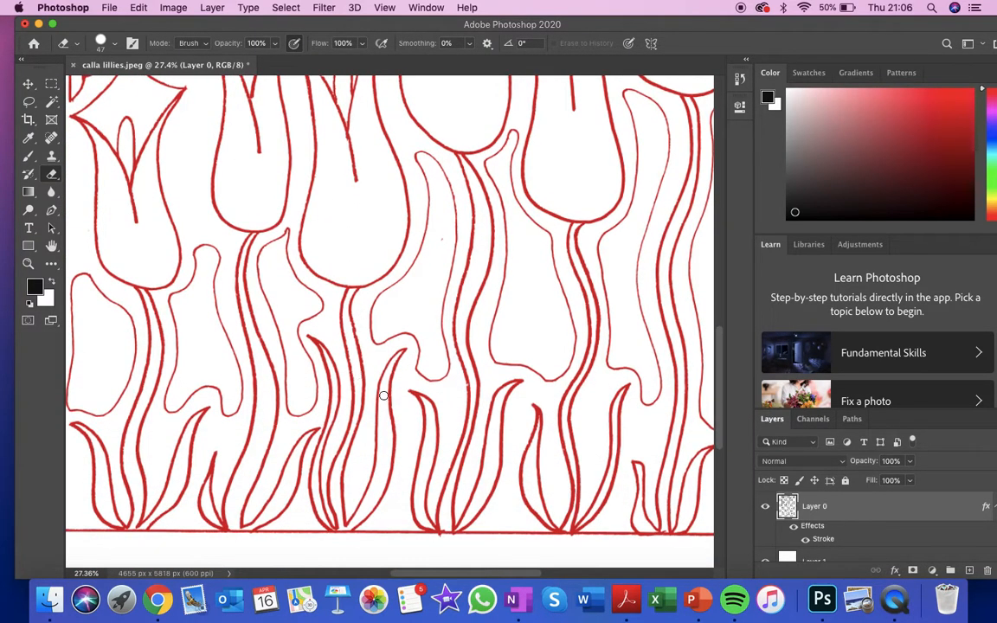
{"action": "scroll", "coordinate": [384, 396], "scroll_direction": "right", "scroll_amount": 2}
{"action": "scroll", "coordinate": [383, 396], "scroll_direction": "up", "scroll_amount": 3}
{"action": "scroll", "coordinate": [384, 396], "scroll_direction": "down", "scroll_amount": 5}
{"action": "scroll", "coordinate": [382, 399], "scroll_direction": "down", "scroll_amount": 2}
- Hide the effects on Layer 0 to turn off the red stroke, and inspect the original line edges up close
{"action": "left_click", "coordinate": [797, 526]}
{"action": "scroll", "coordinate": [579, 388], "scroll_direction": "up", "scroll_amount": 2}
{"action": "scroll", "coordinate": [578, 388], "scroll_direction": "left", "scroll_amount": 2}
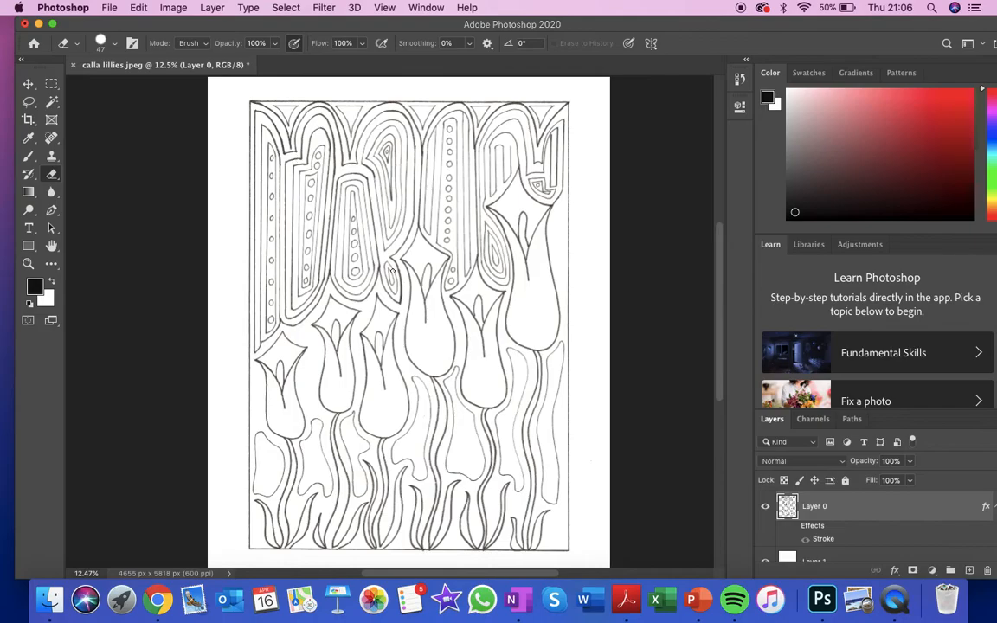
{"action": "scroll", "coordinate": [425, 289], "scroll_direction": "up", "scroll_amount": 6}
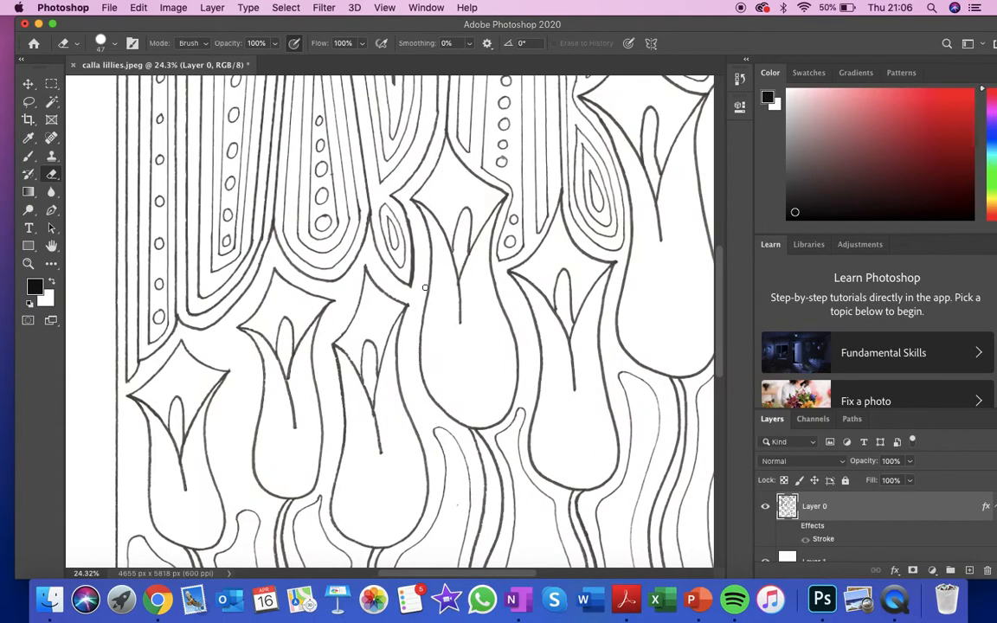
{"action": "scroll", "coordinate": [424, 288], "scroll_direction": "up", "scroll_amount": 6}
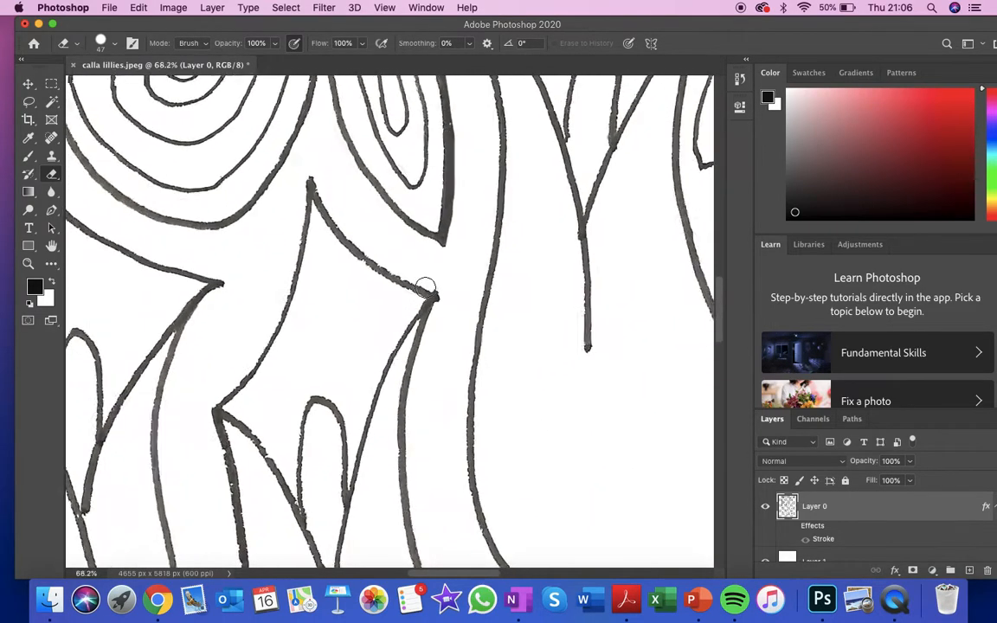
{"action": "scroll", "coordinate": [424, 288], "scroll_direction": "up", "scroll_amount": 1}
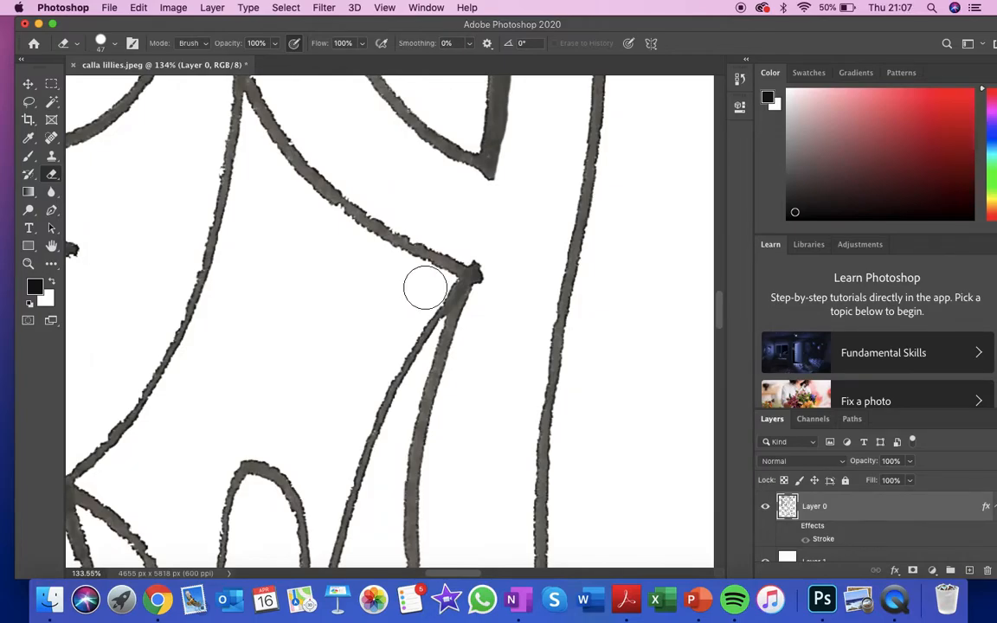
{"action": "scroll", "coordinate": [424, 288], "scroll_direction": "down", "scroll_amount": 8}
{"action": "scroll", "coordinate": [421, 289], "scroll_direction": "down", "scroll_amount": 4}
{"action": "scroll", "coordinate": [422, 289], "scroll_direction": "up", "scroll_amount": 1}
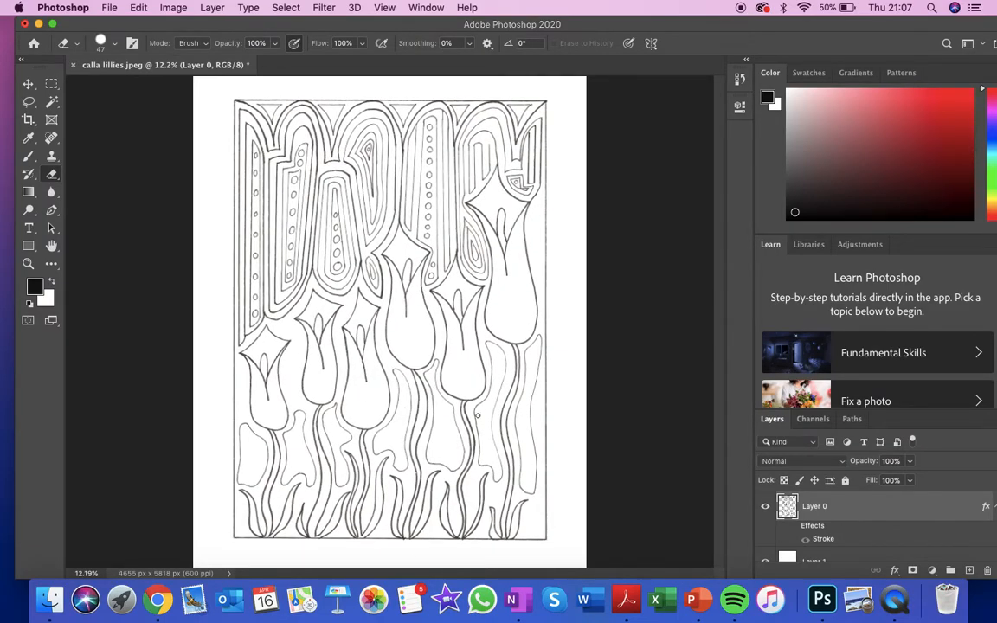
- Start a Channel Mixer adjustment on Layer 0 with the Black & White Infrared (RGB) preset
{"action": "left_click", "coordinate": [172, 7]}
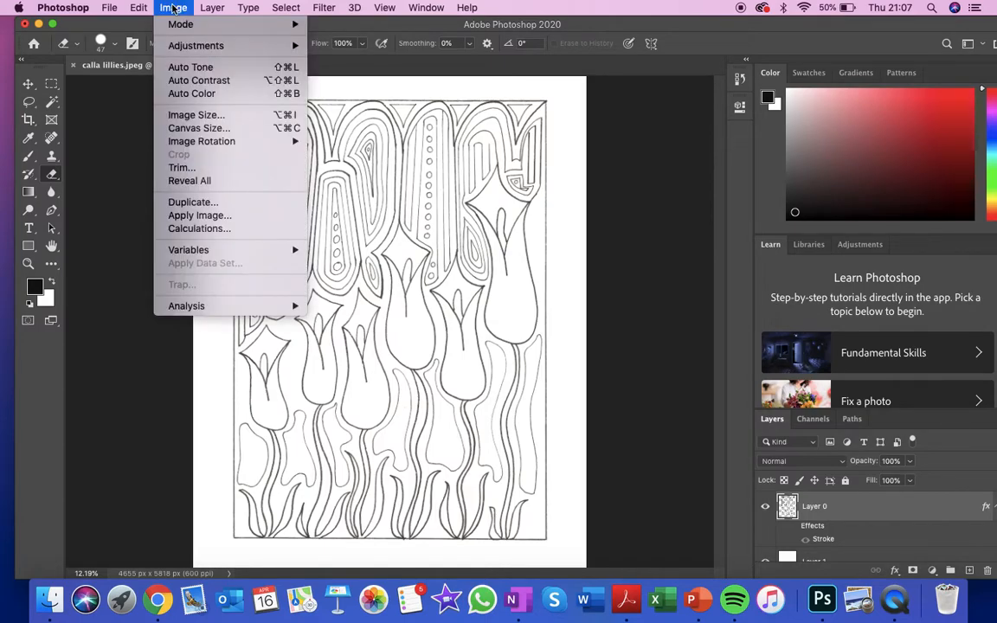
{"action": "mouse_move", "coordinate": [187, 49]}
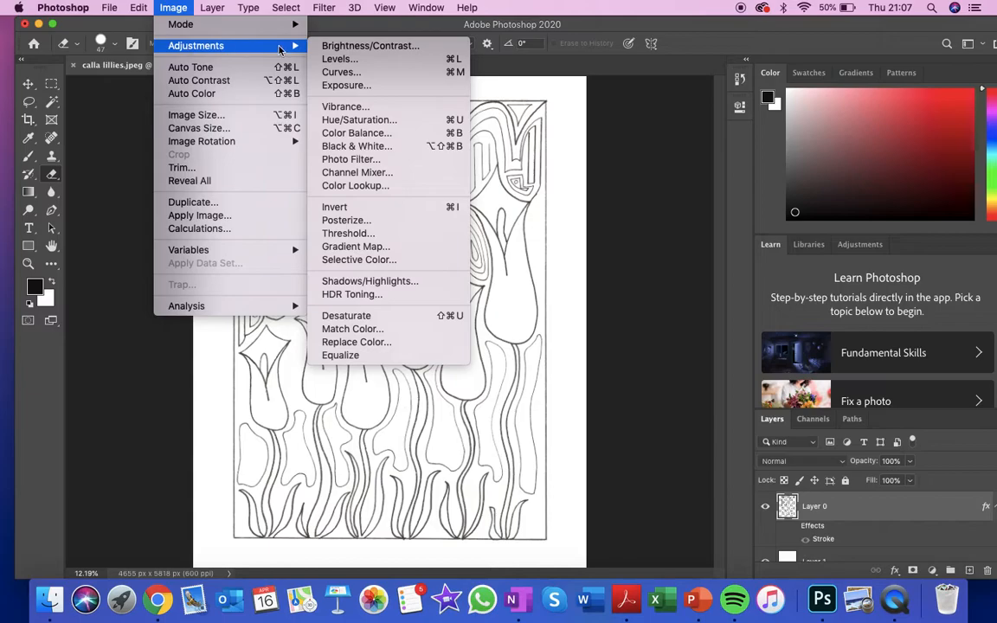
{"action": "left_click", "coordinate": [385, 178]}
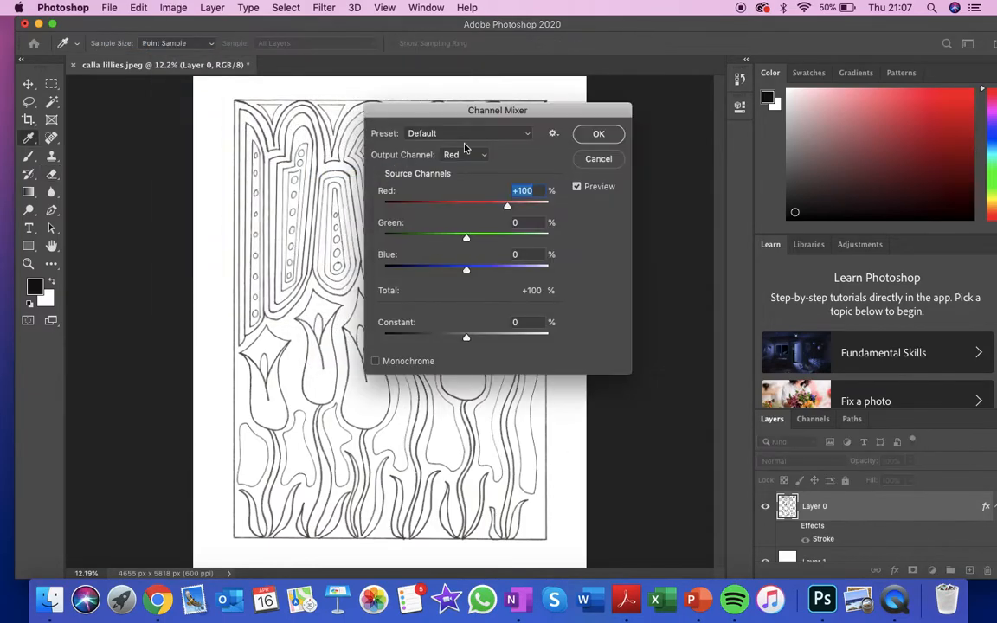
{"action": "left_click", "coordinate": [511, 133]}
{"action": "left_click", "coordinate": [515, 158]}
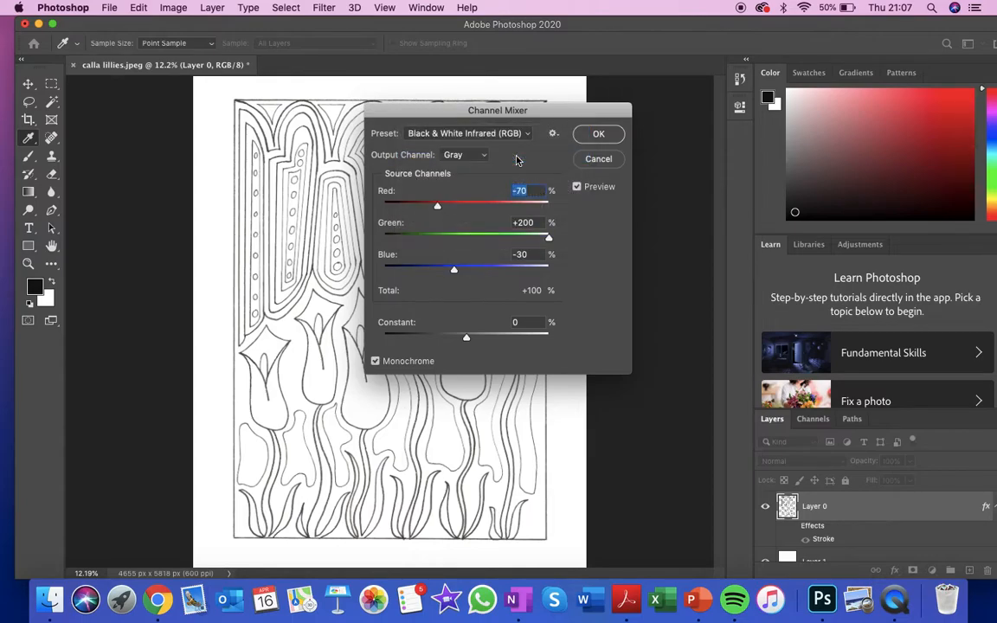
- Lower the Channel Mixer's Constant value until the lines are solid black, apply the adjustment and return to the Eraser tool
{"action": "left_click_drag", "start_coordinate": [467, 338], "coordinate": [435, 340]}
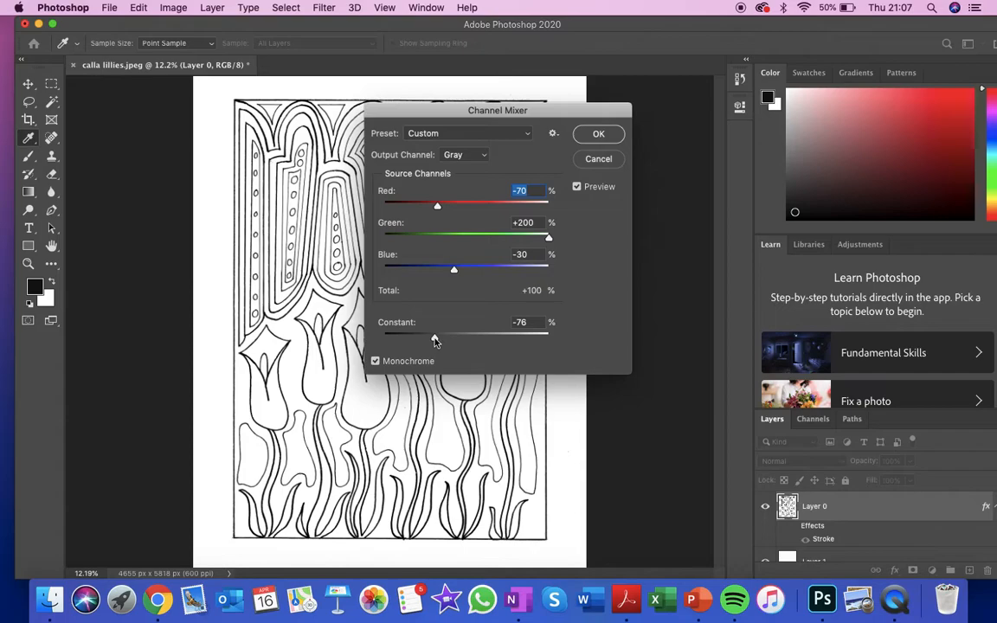
{"action": "left_click_drag", "start_coordinate": [435, 341], "coordinate": [428, 340]}
{"action": "left_click", "coordinate": [404, 341]}
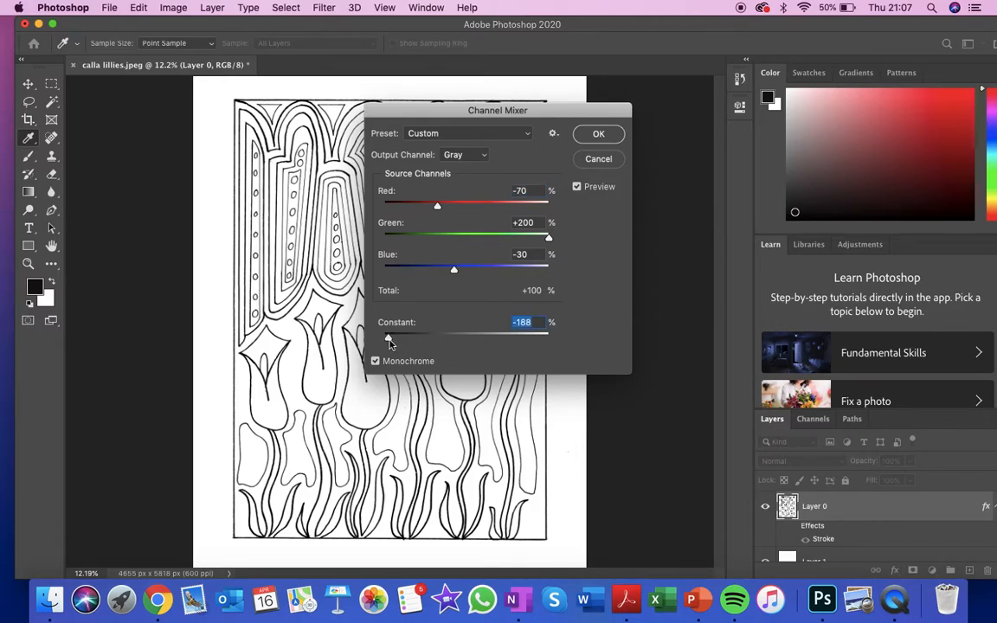
{"action": "left_click_drag", "start_coordinate": [390, 343], "coordinate": [406, 341]}
{"action": "mouse_move", "coordinate": [431, 341]}
{"action": "left_mouse_down"}
{"action": "mouse_move", "coordinate": [448, 341]}
{"action": "mouse_move", "coordinate": [419, 341]}
{"action": "left_mouse_up"}
{"action": "left_click", "coordinate": [597, 134]}
{"action": "key", "text": "e"}
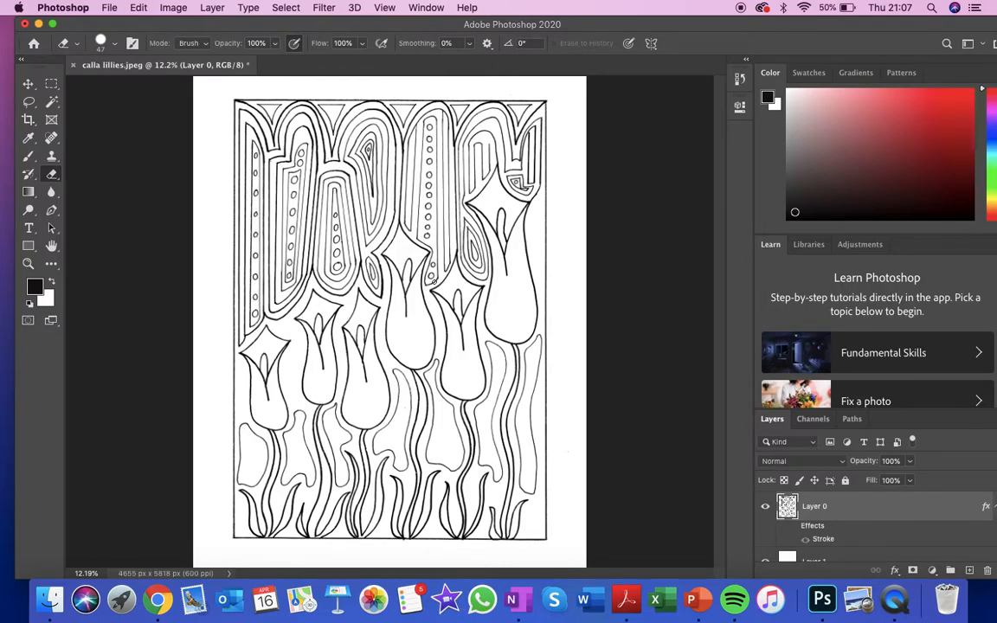
- Thicken the line art with the Minimum filter at a 1 pixel radius, preserving roundness
{"action": "left_click", "coordinate": [324, 9]}
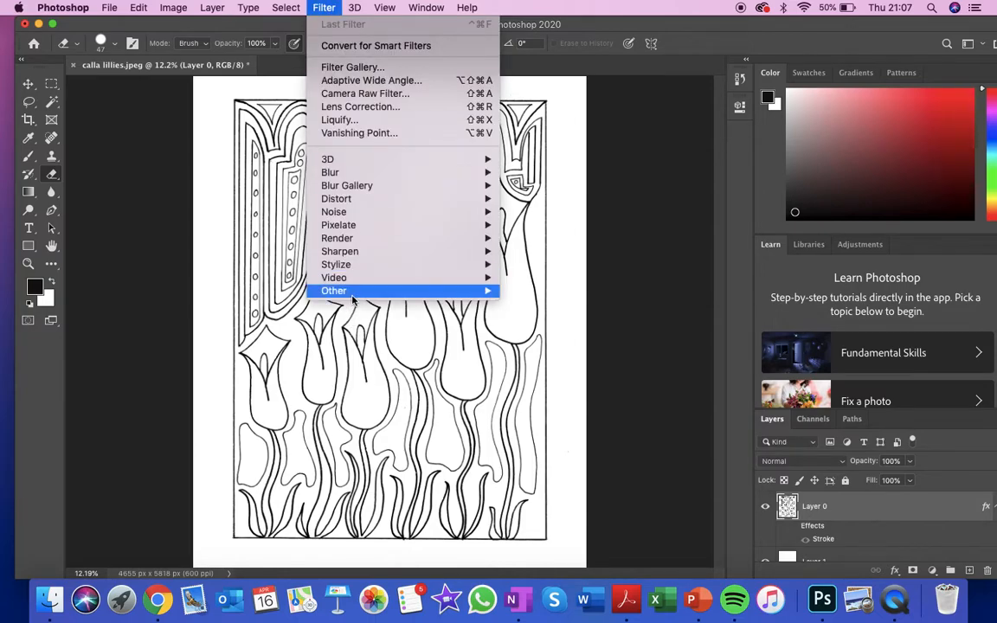
{"action": "mouse_move", "coordinate": [352, 300]}
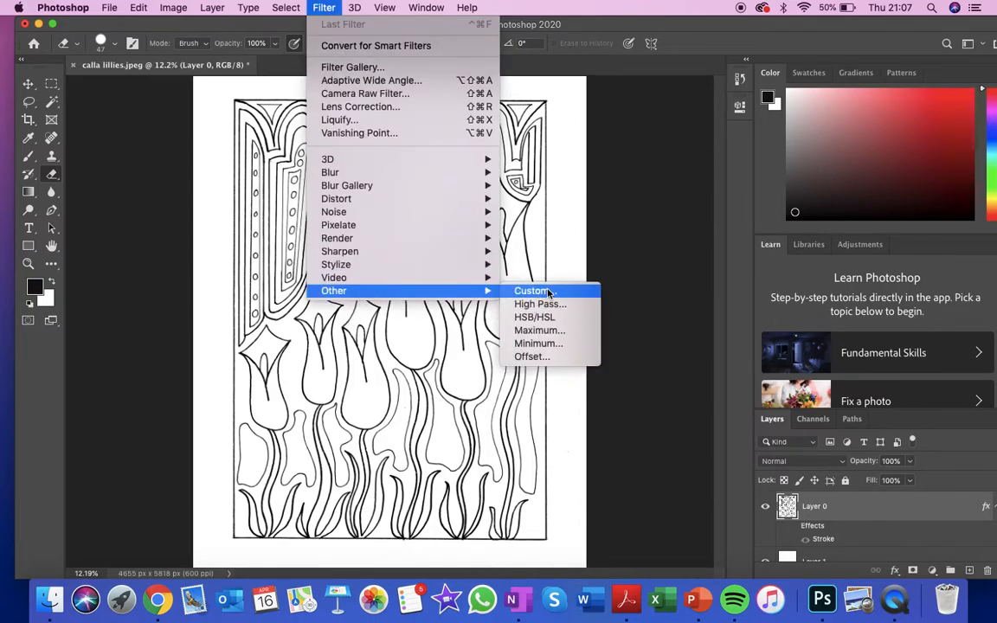
{"action": "left_click", "coordinate": [548, 348]}
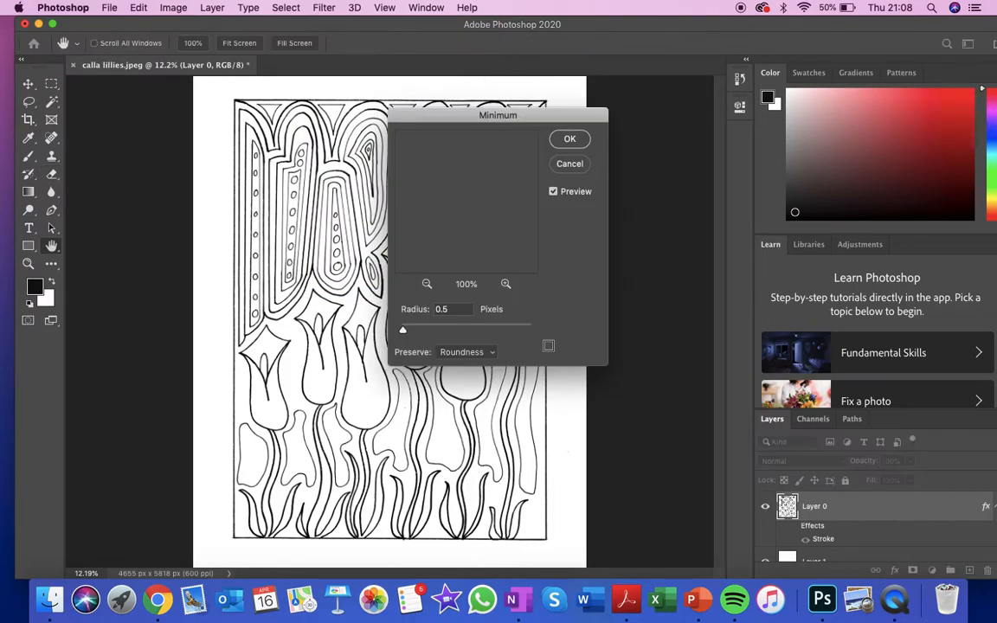
{"action": "left_click_drag", "start_coordinate": [405, 336], "coordinate": [414, 335]}
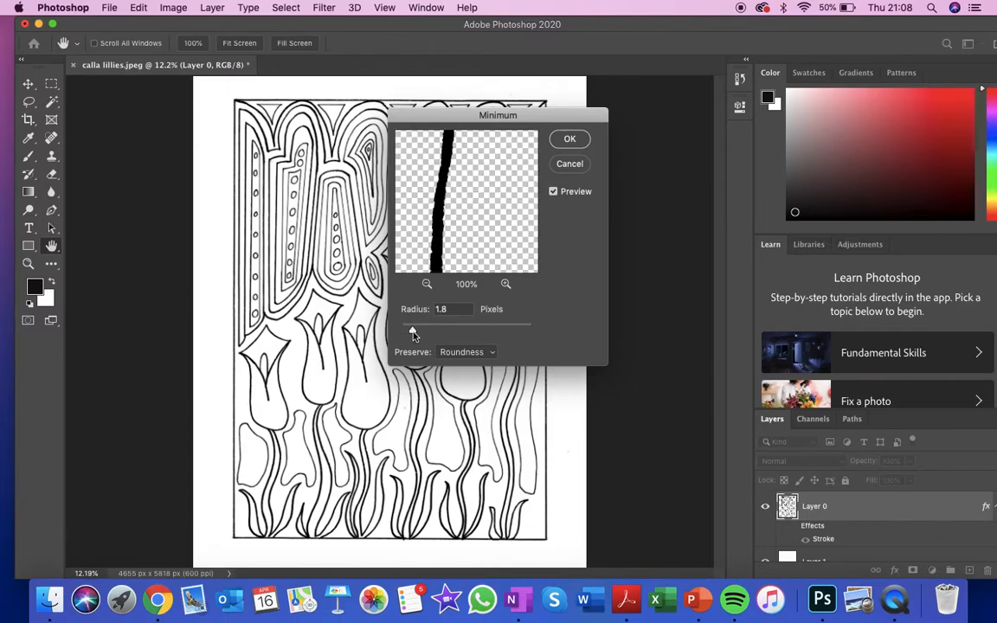
{"action": "left_click_drag", "start_coordinate": [413, 335], "coordinate": [410, 335]}
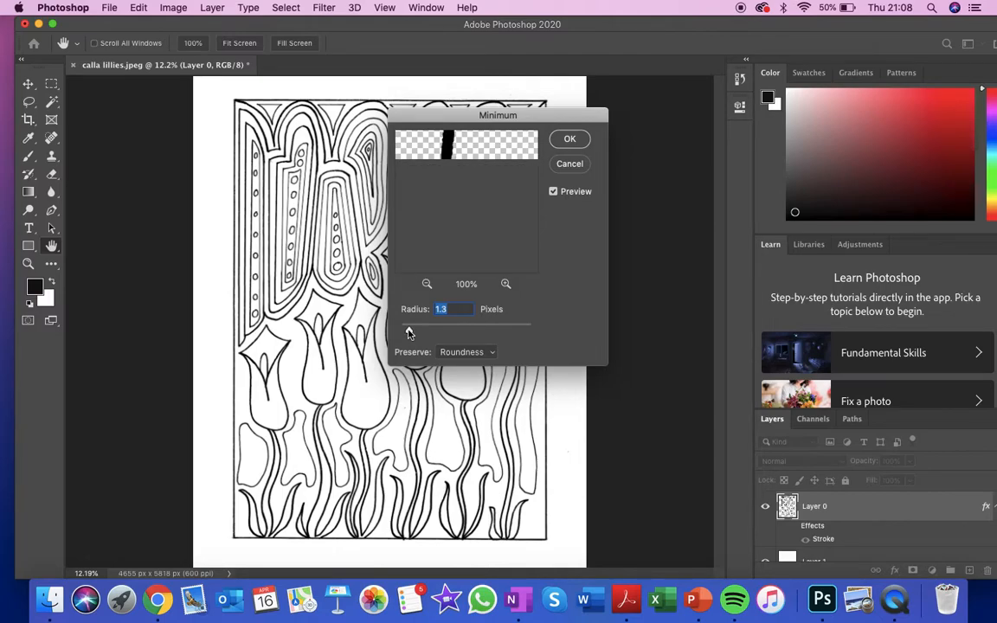
{"action": "left_click_drag", "start_coordinate": [409, 335], "coordinate": [409, 334]}
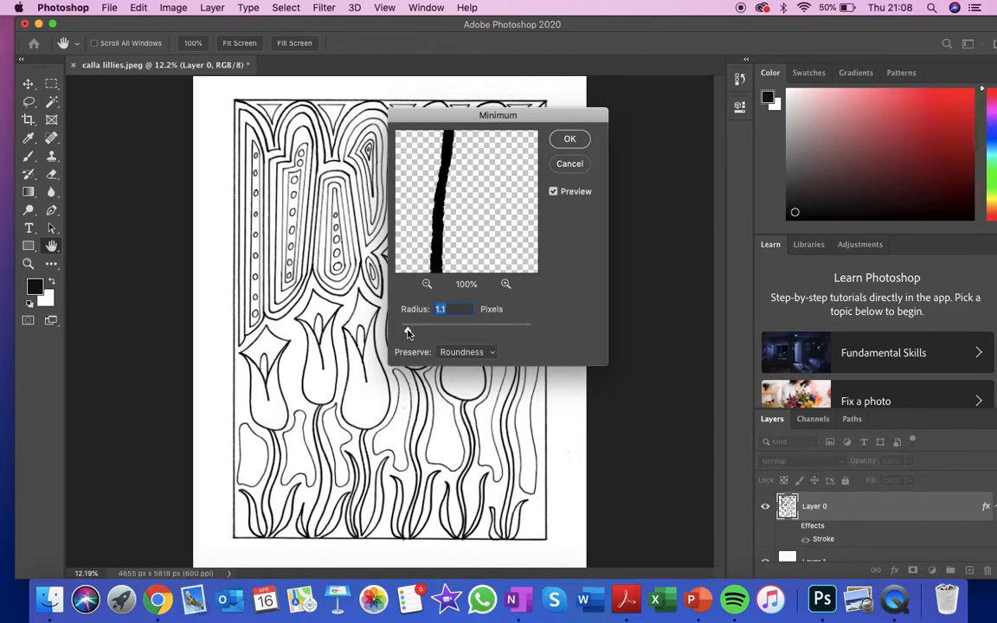
{"action": "type", "text": "1"}
{"action": "left_click", "coordinate": [570, 139]}
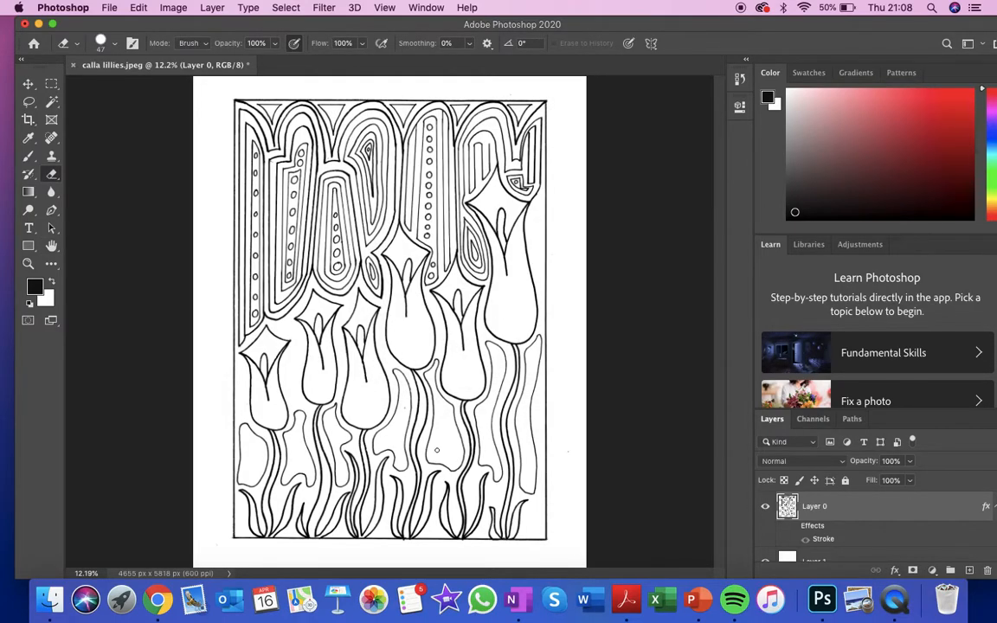
- Inspect the thickened black line art, especially the upper pattern, for remaining stray specks
{"action": "scroll", "coordinate": [516, 497], "scroll_direction": "down", "scroll_amount": 3}
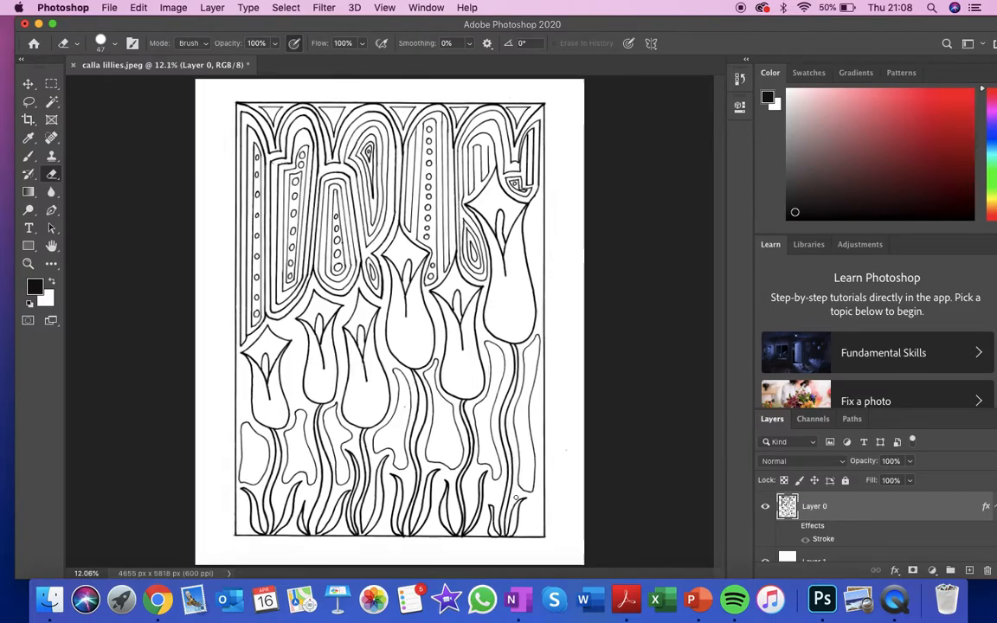
{"action": "scroll", "coordinate": [516, 498], "scroll_direction": "up", "scroll_amount": 2}
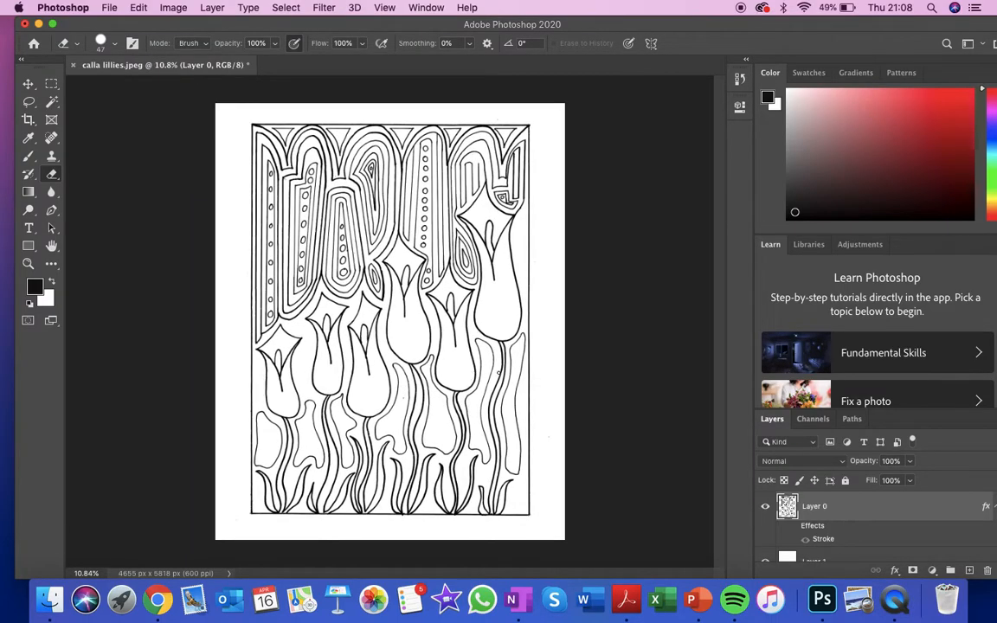
{"action": "scroll", "coordinate": [499, 373], "scroll_direction": "up", "scroll_amount": 1}
{"action": "scroll", "coordinate": [499, 373], "scroll_direction": "up", "scroll_amount": 3}
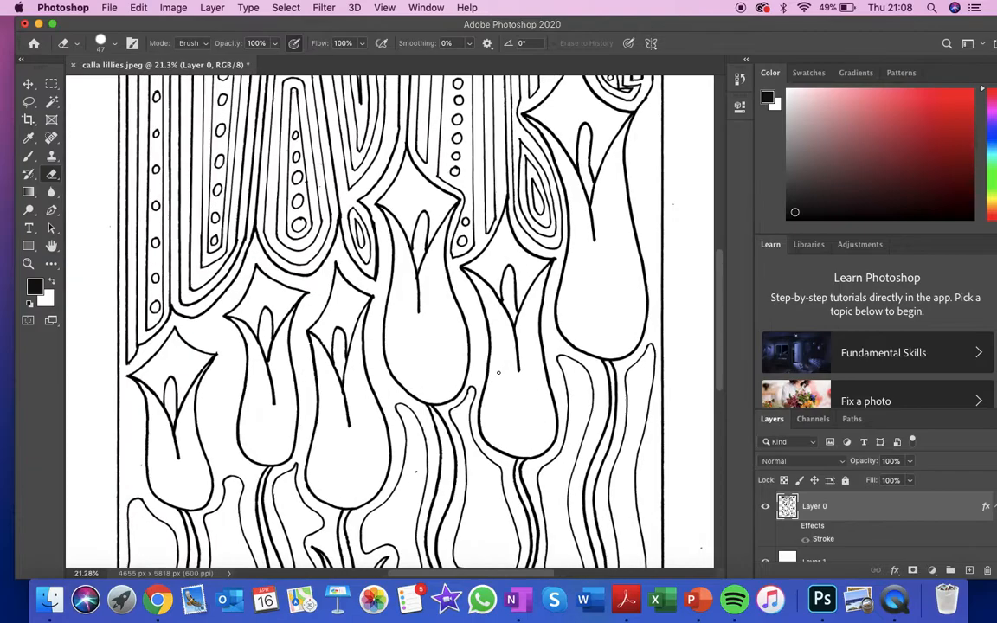
{"action": "scroll", "coordinate": [499, 373], "scroll_direction": "up", "scroll_amount": 5}
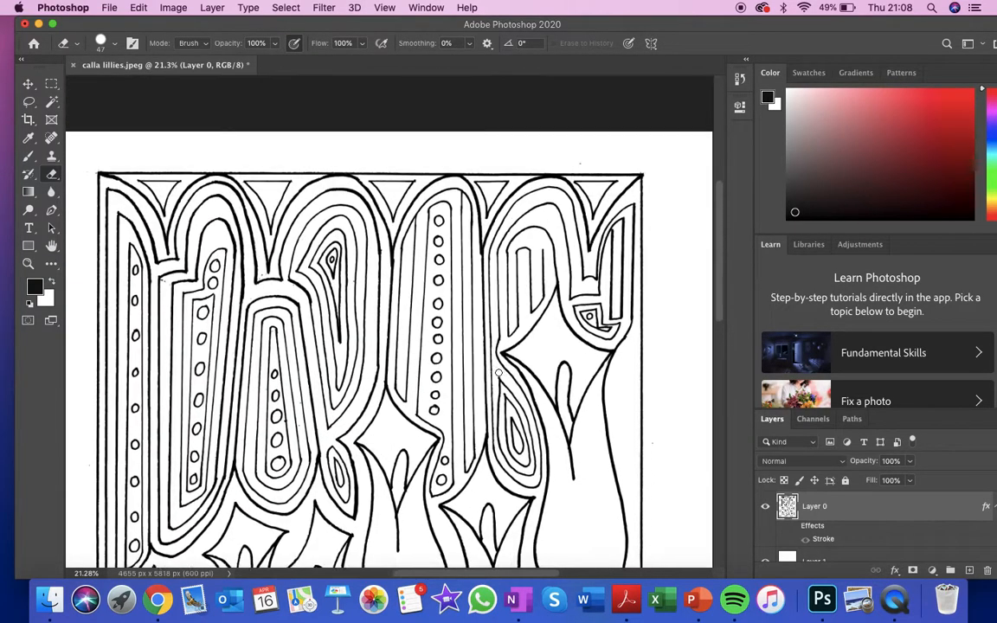
{"action": "scroll", "coordinate": [499, 373], "scroll_direction": "up", "scroll_amount": 2}
{"action": "scroll", "coordinate": [499, 373], "scroll_direction": "up", "scroll_amount": 1}
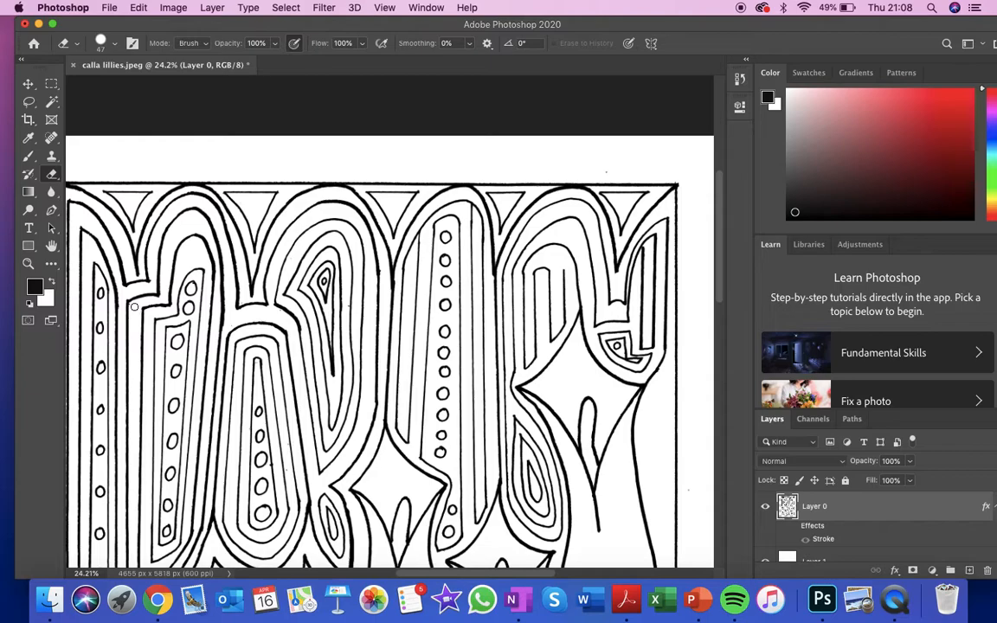
- Inspect the thickened line art from the patterned arches down through the flowers and stems, ending with the whole page
{"action": "scroll", "coordinate": [349, 316], "scroll_direction": "down", "scroll_amount": 3}
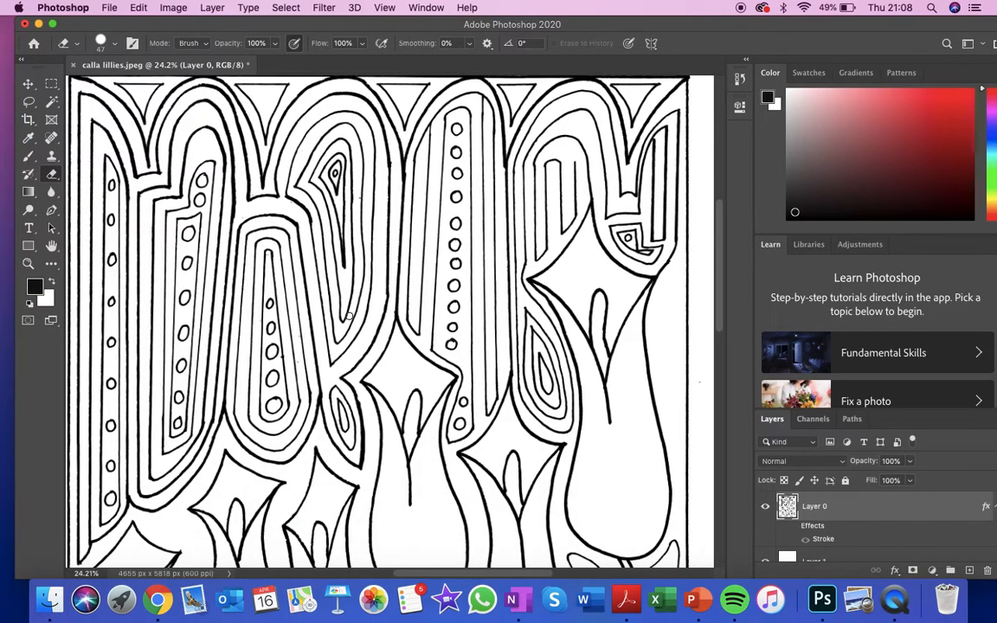
{"action": "scroll", "coordinate": [348, 315], "scroll_direction": "down", "scroll_amount": 5}
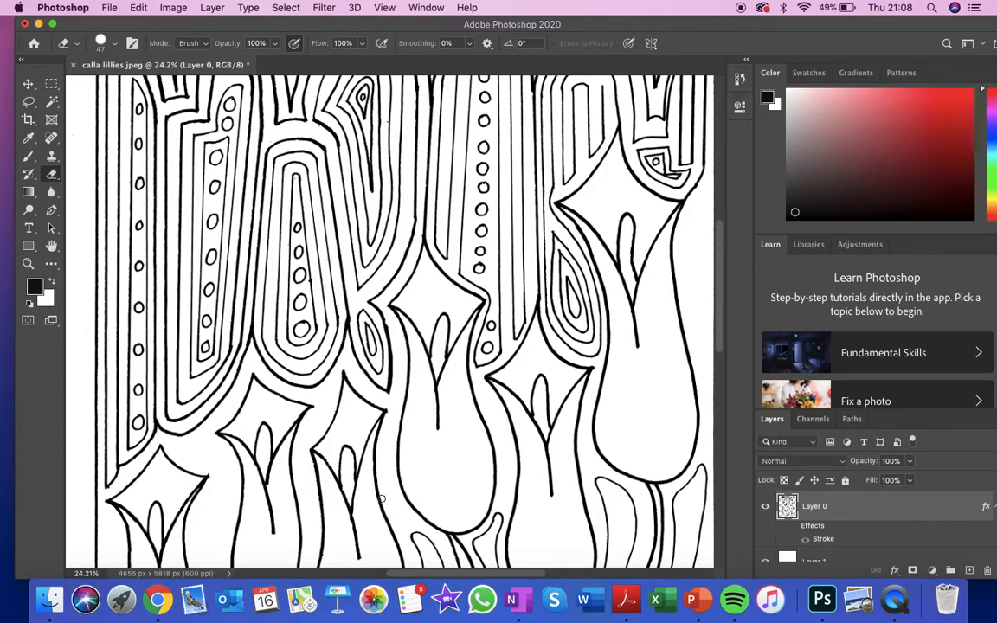
{"action": "scroll", "coordinate": [329, 363], "scroll_direction": "down", "scroll_amount": 3}
{"action": "scroll", "coordinate": [329, 364], "scroll_direction": "right", "scroll_amount": 3}
{"action": "scroll", "coordinate": [363, 402], "scroll_direction": "down", "scroll_amount": 6}
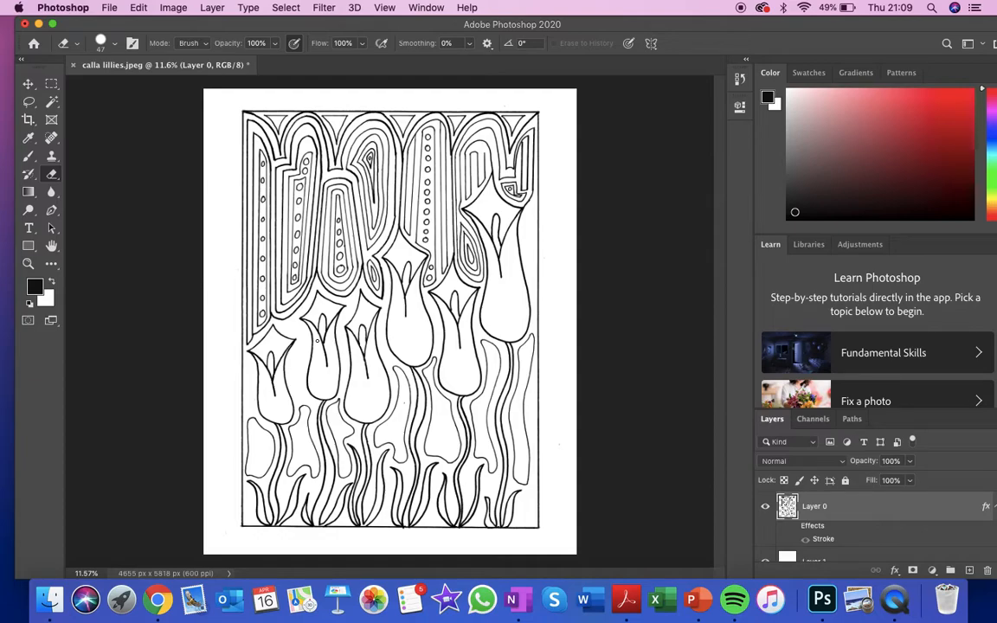
- Start saving the drawing under a new format on the computer, keeping the name calla lillies and choosing Photoshop PDF
{"action": "left_click", "coordinate": [111, 8]}
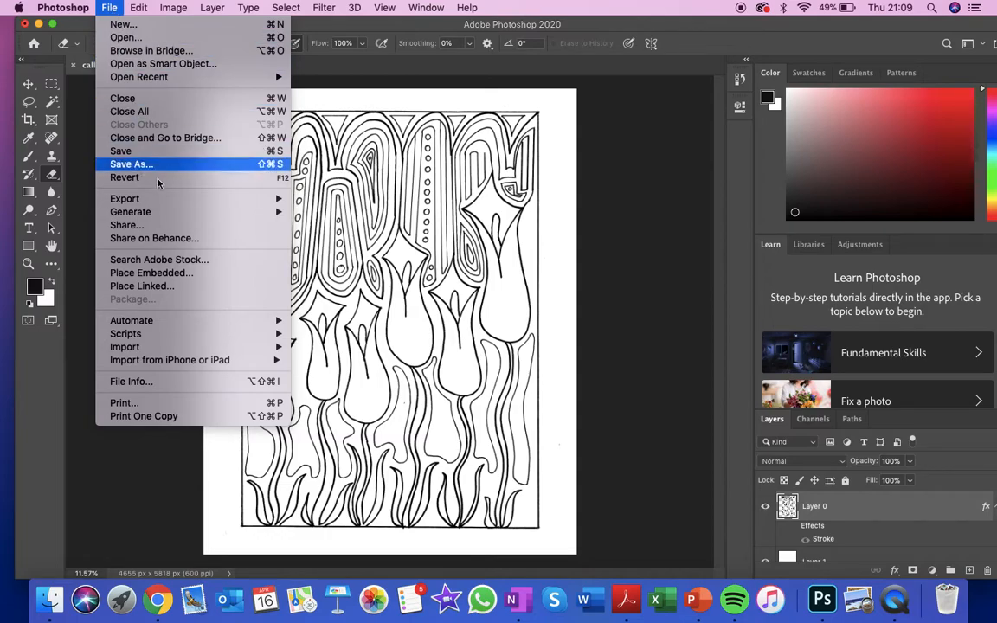
{"action": "mouse_move", "coordinate": [174, 201]}
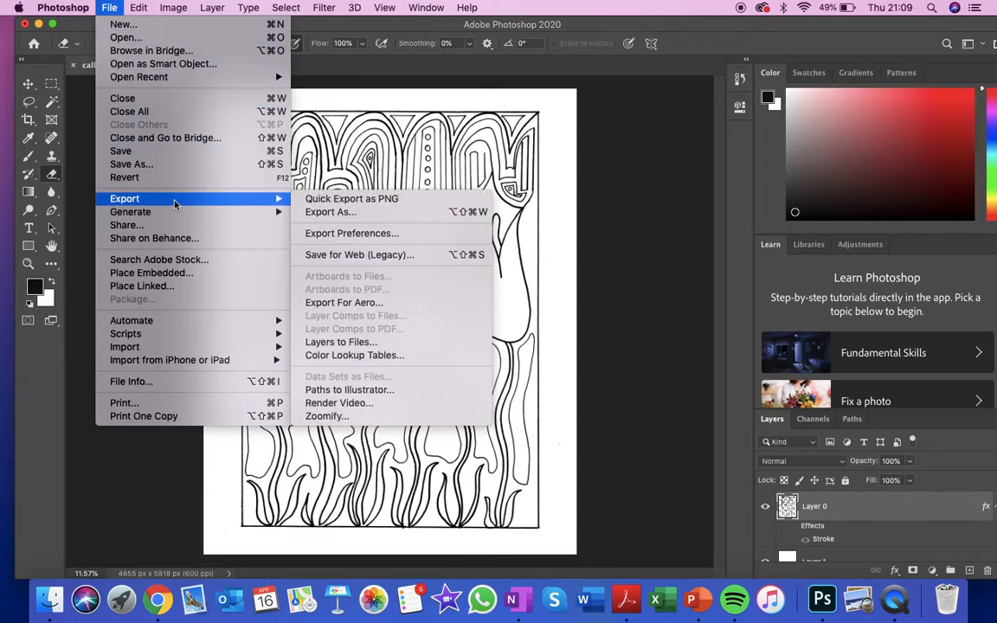
{"action": "left_click", "coordinate": [185, 173]}
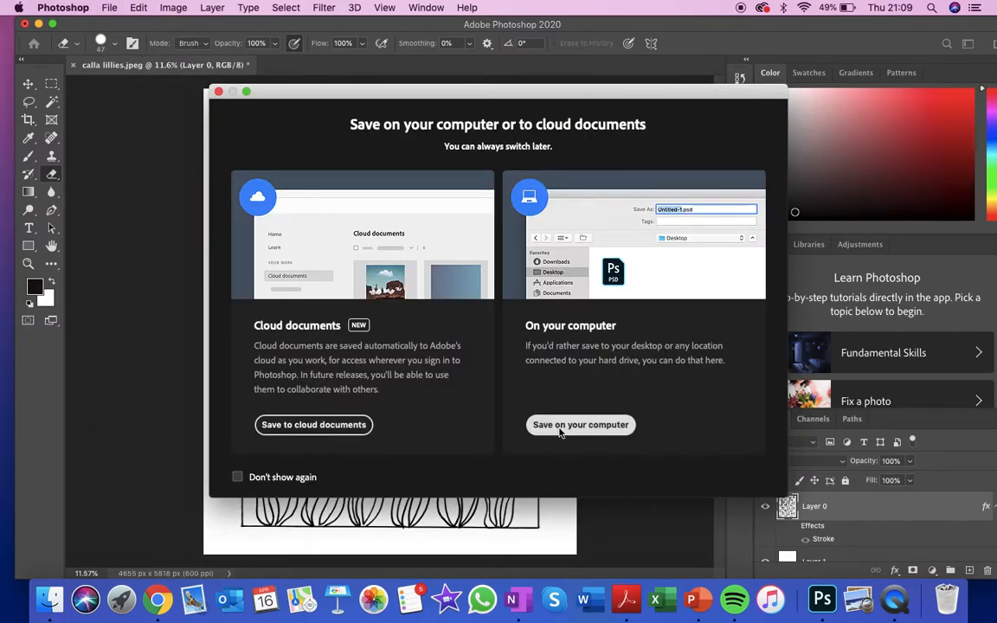
{"action": "left_click", "coordinate": [561, 426]}
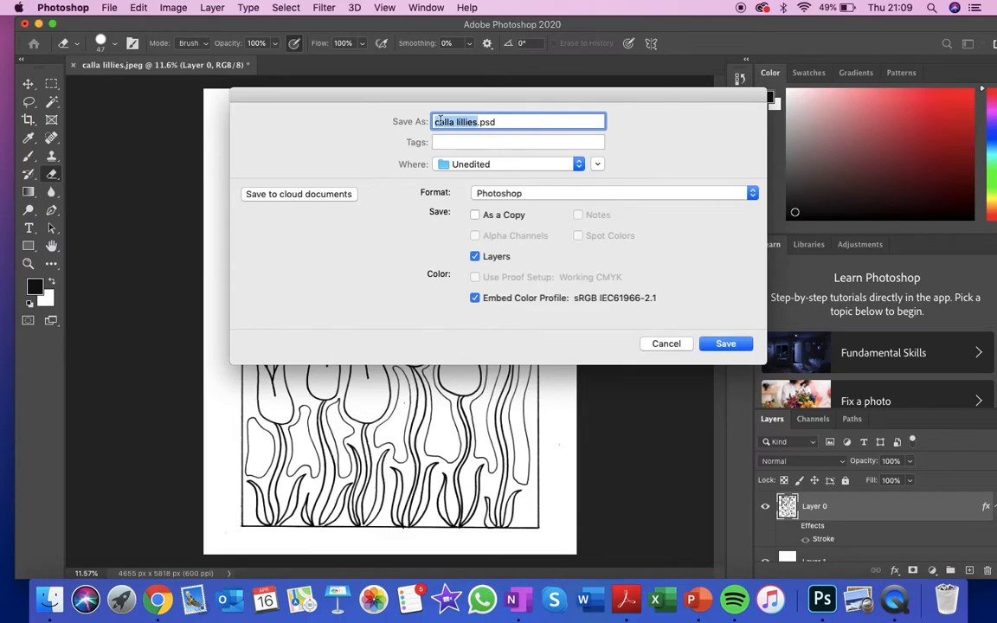
{"action": "left_click", "coordinate": [544, 193]}
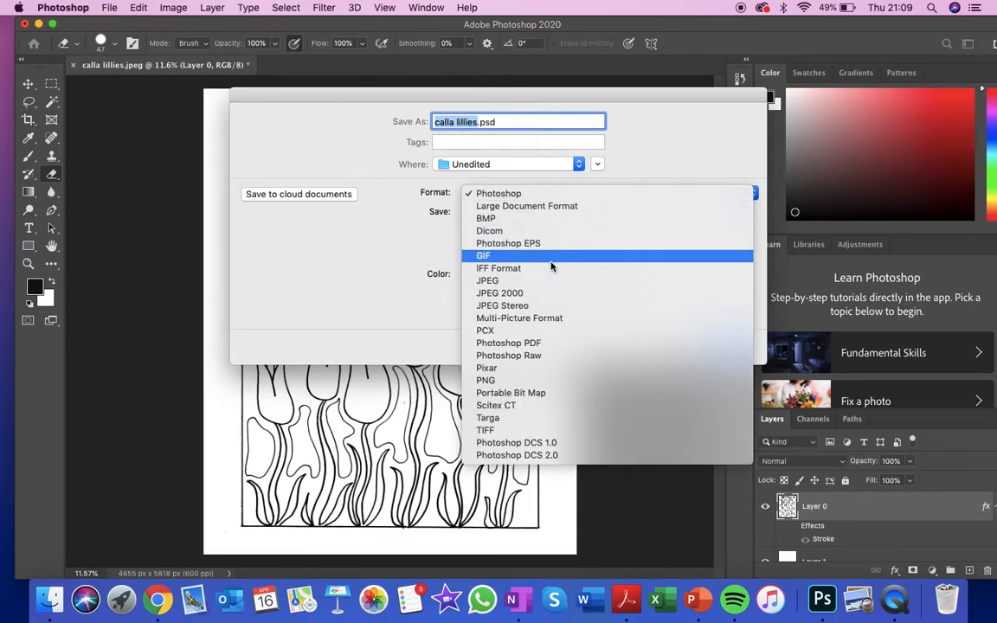
{"action": "left_click", "coordinate": [546, 344]}
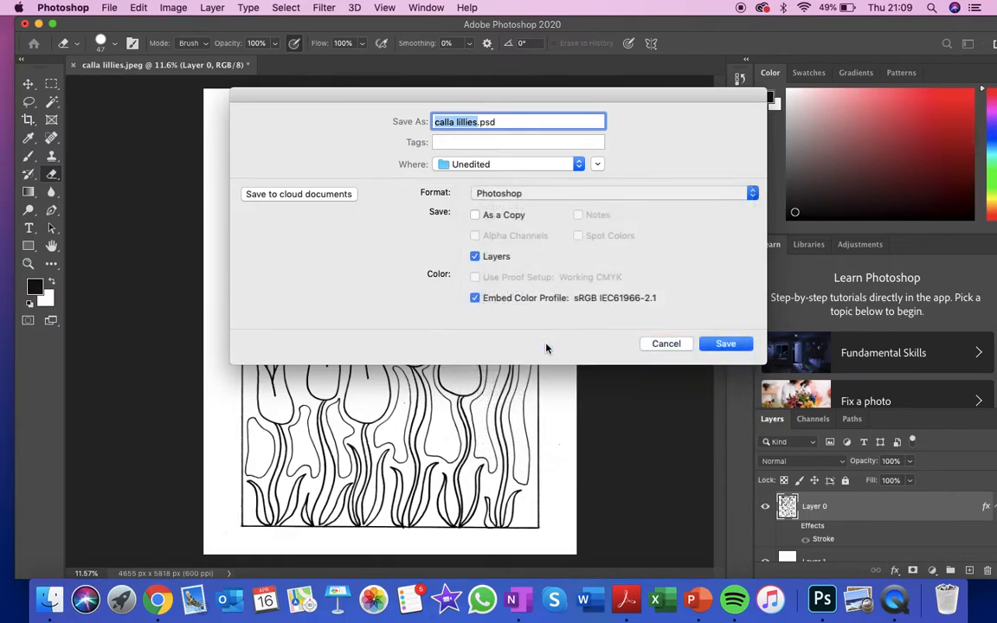
- Save the PDF in the Unedited folder with the High Quality Print preset, preserving Photoshop editing capabilities
{"action": "left_click", "coordinate": [725, 344]}
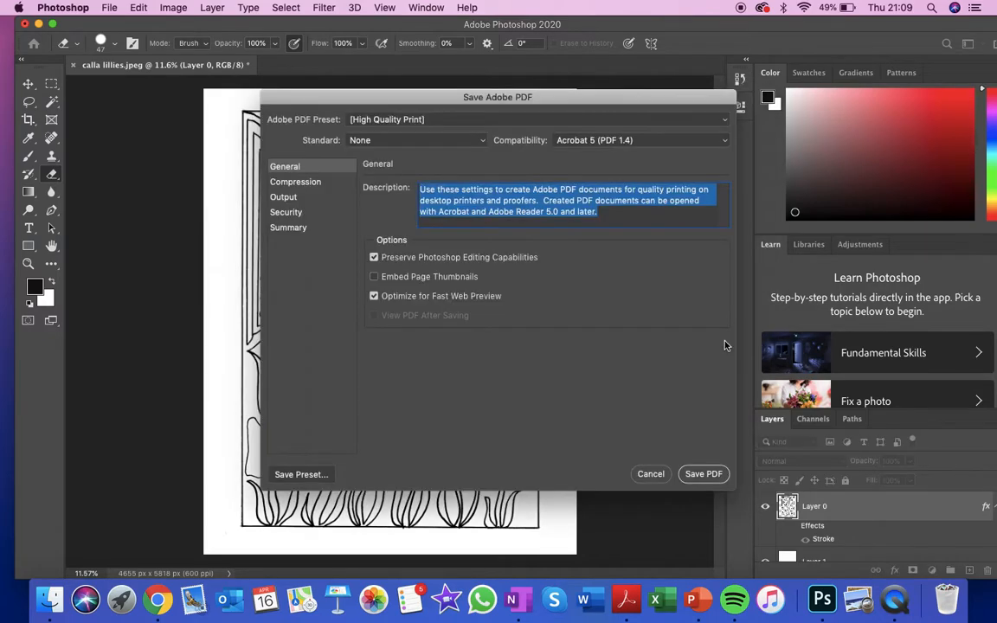
{"action": "left_click", "coordinate": [704, 475]}
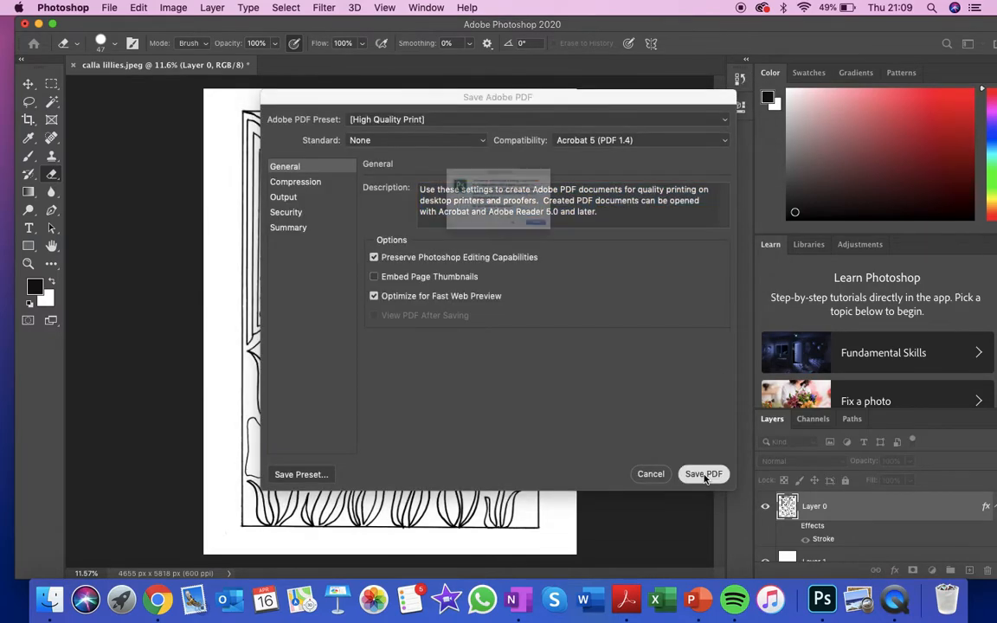
{"action": "left_click", "coordinate": [602, 264]}
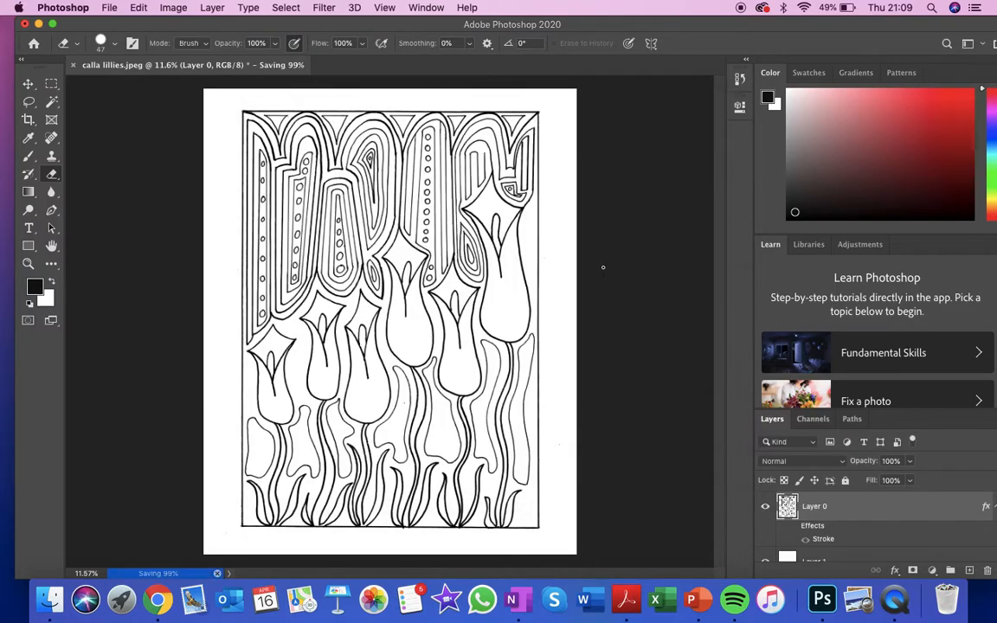